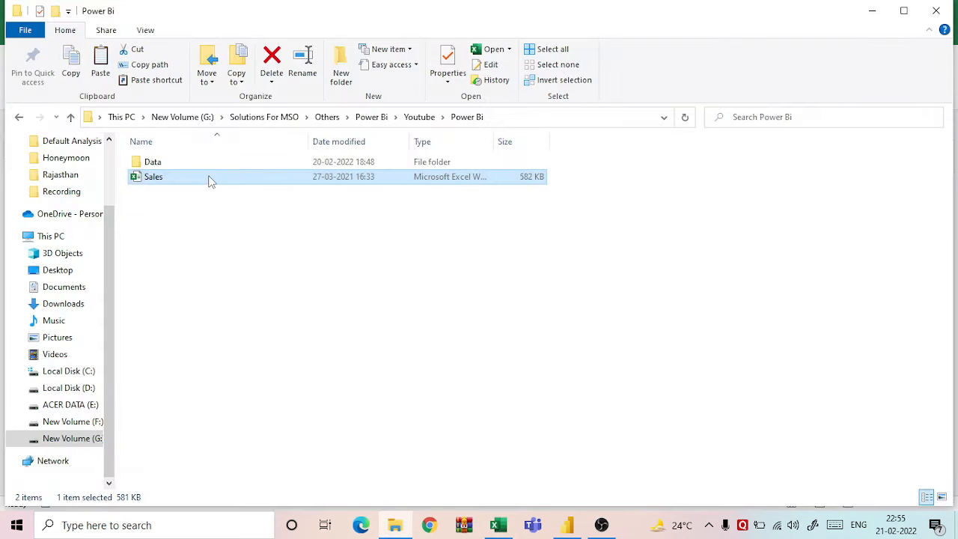
- Open the Sales workbook from the Power Bi folder and examine how far its table extends across columns and down rows
double_click(209, 180)
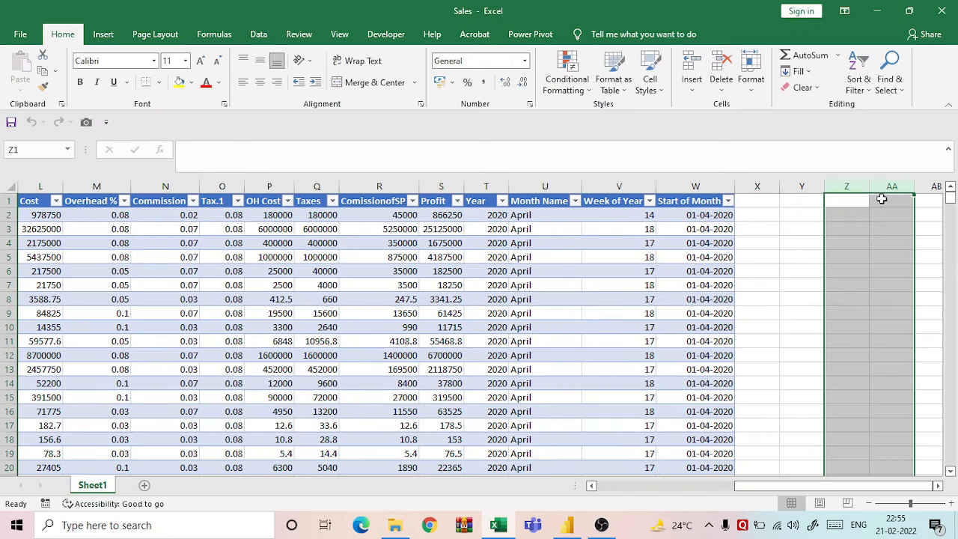
drag(128, 229, 131, 219)
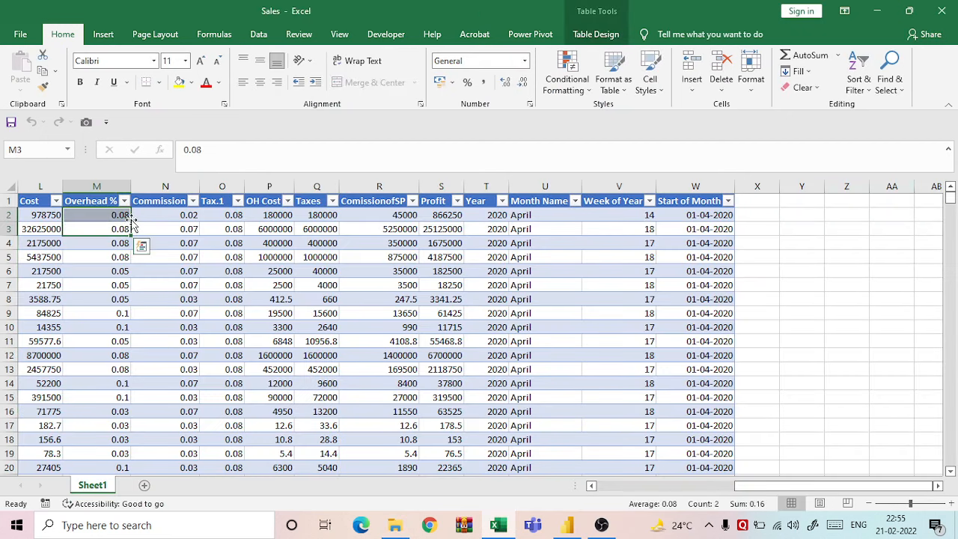
click(130, 216)
key(Home)
key(Up)
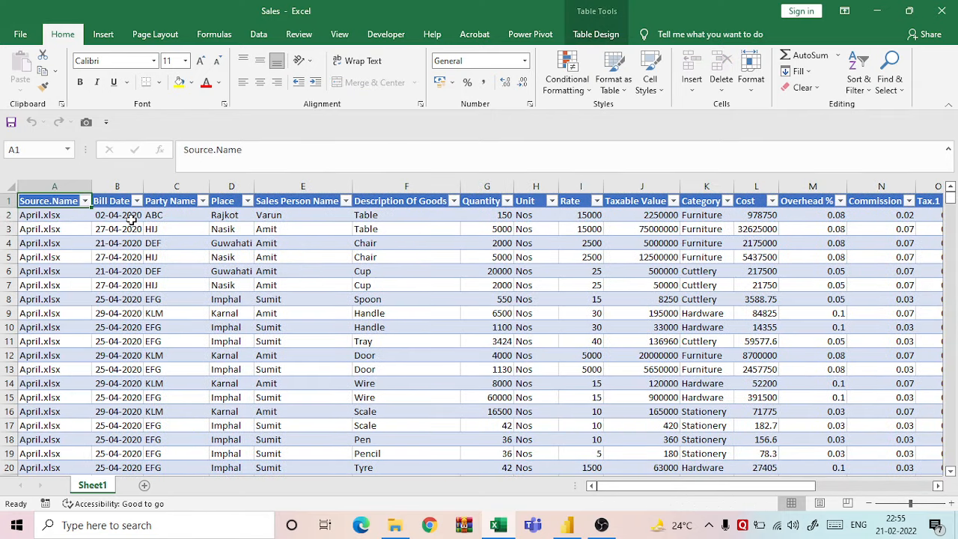
key(ctrl+Right)
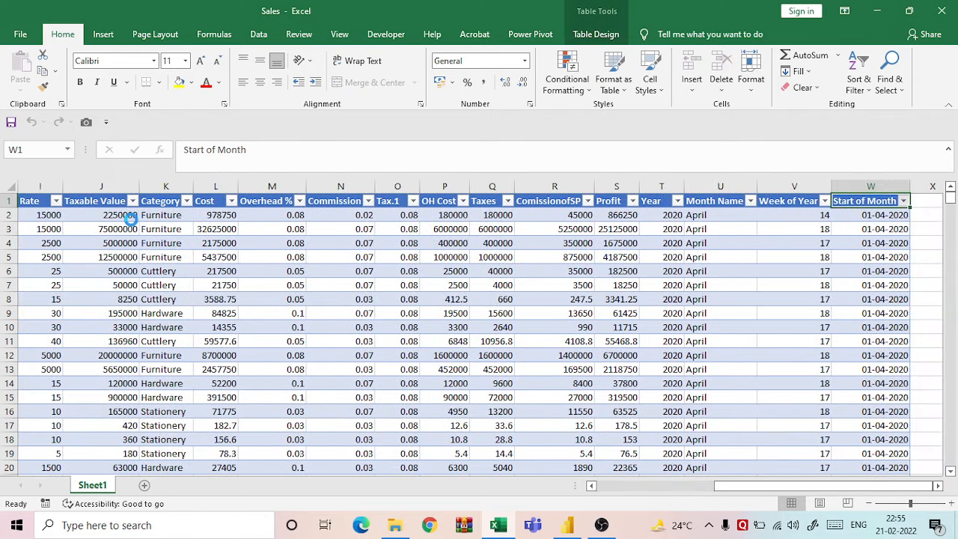
key(alt+Down)
key(Escape)
key(ctrl+Left)
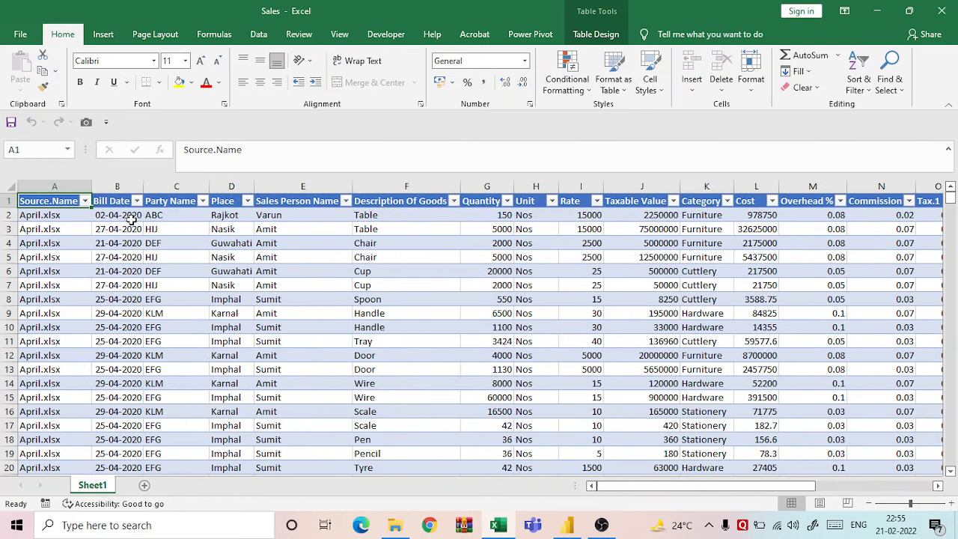
key(ctrl+shift+Right)
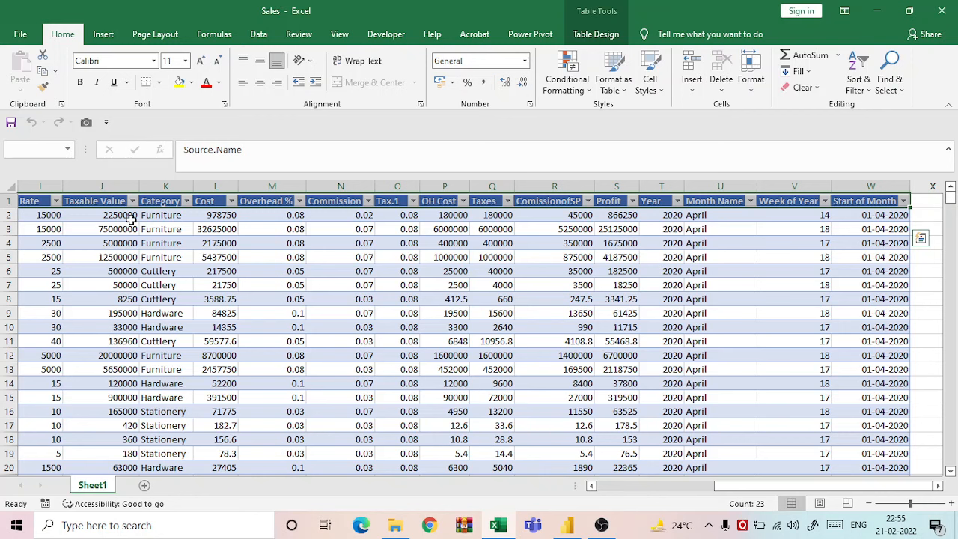
key(ctrl+Left)
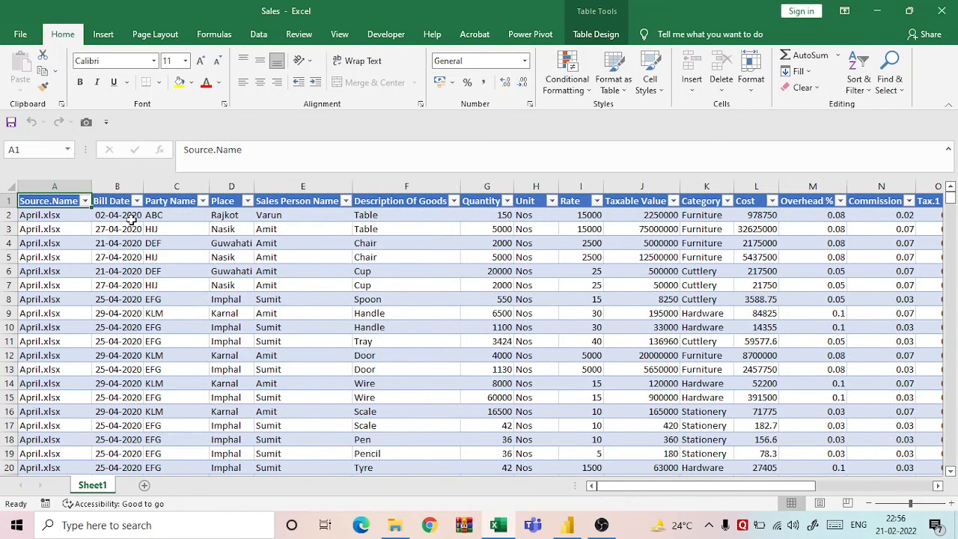
key(ctrl+Down)
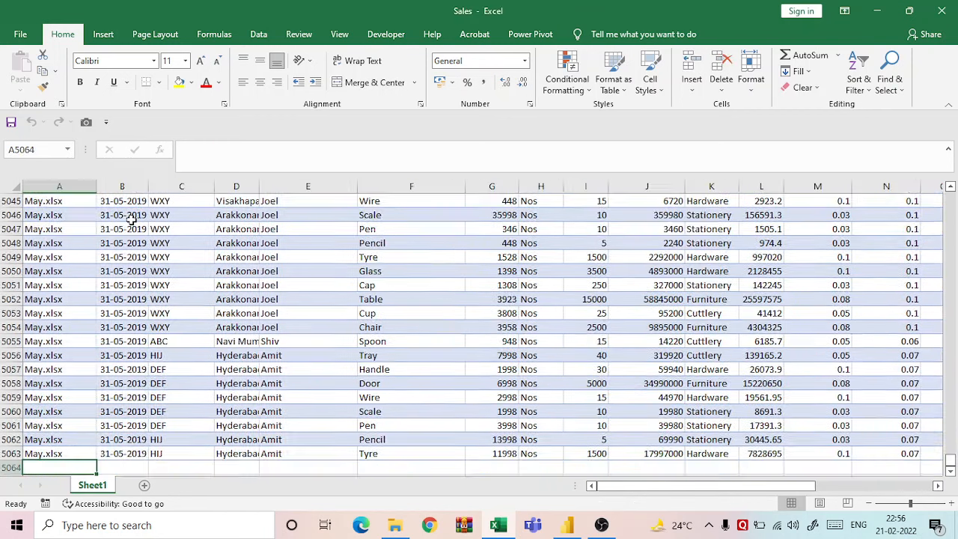
key(ctrl+Up)
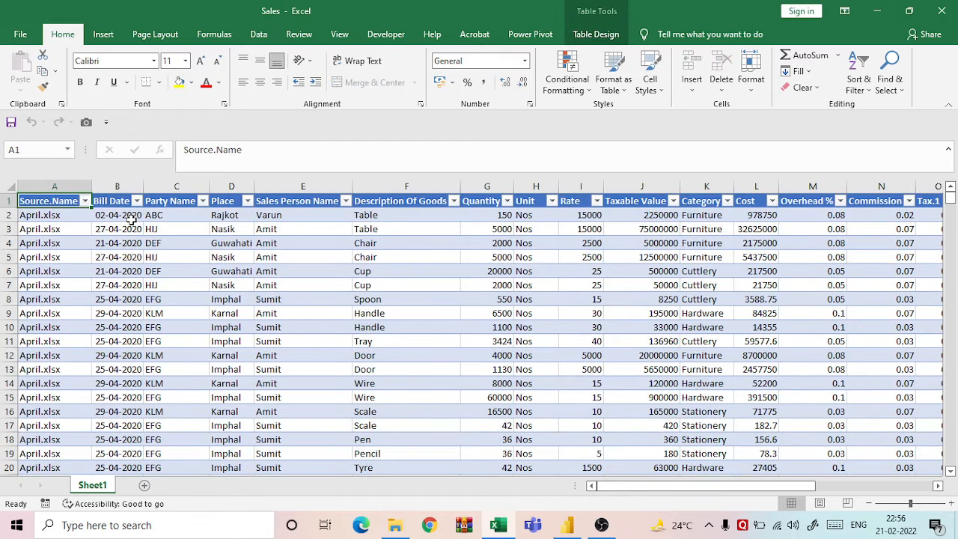
- Examine the sales table column by column from Bill Date to Start of Month, then return to the first Source.Name record
key(Right)
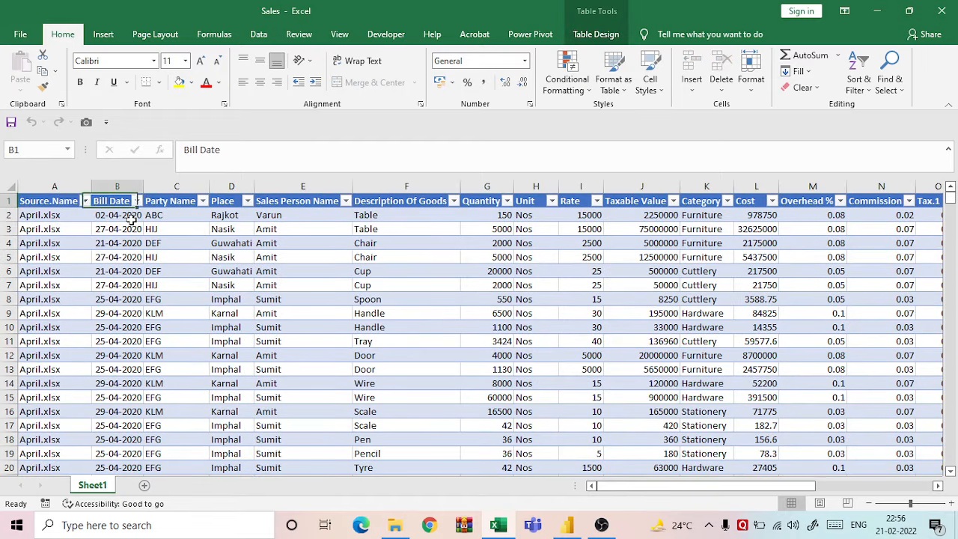
key(Down)
key(Up)
key(Right)
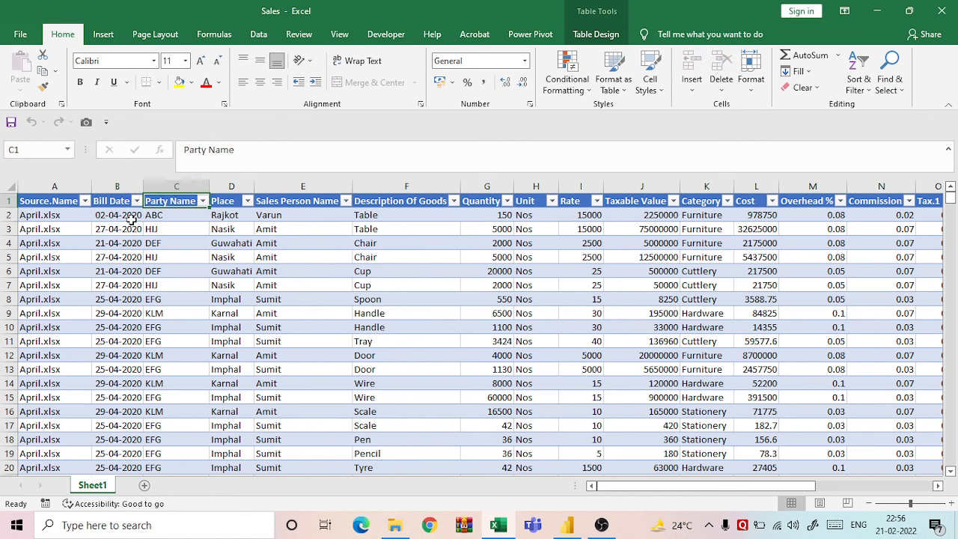
key(Down)
key(Right)
key(Right)
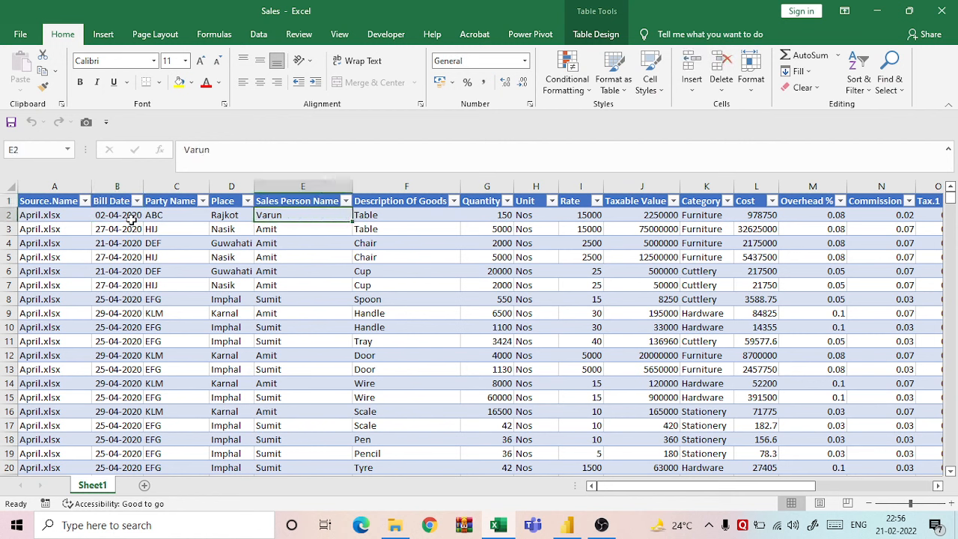
key(Right)
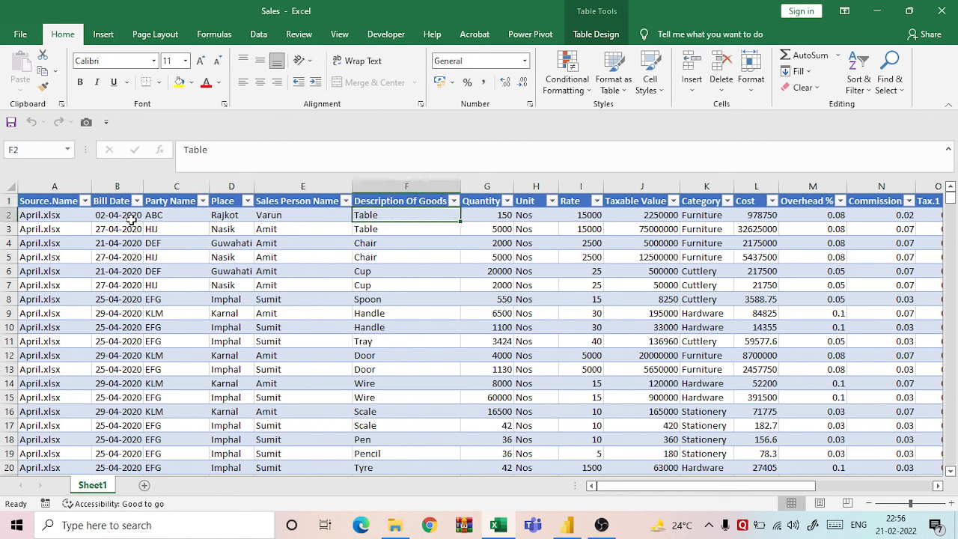
key(Right)
key(Right)
key(Right)
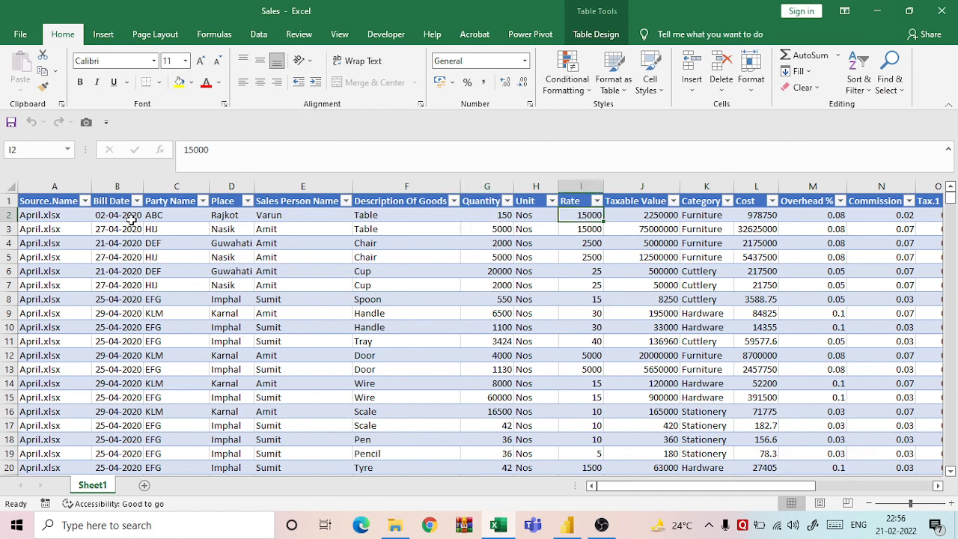
key(Right)
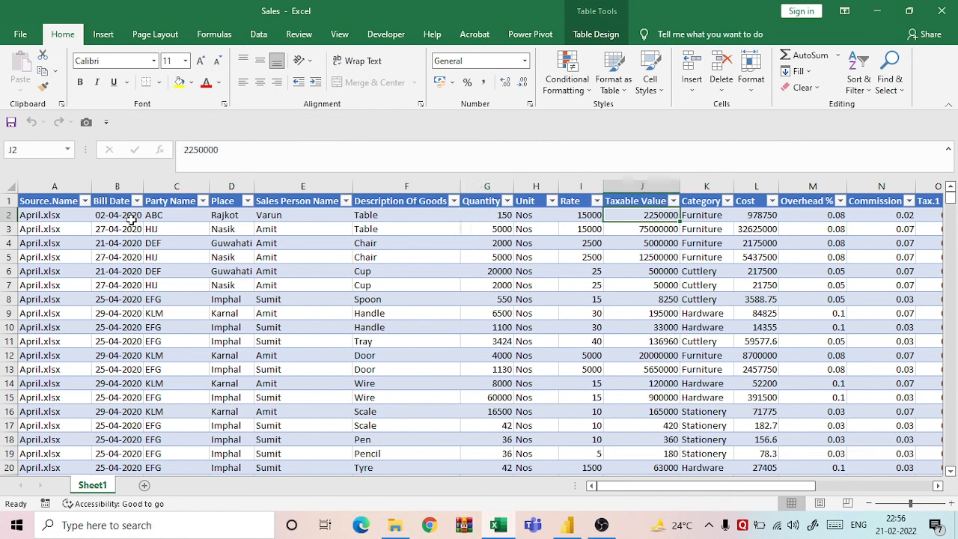
key(Right)
key(Right)
key(Right)
key(Right)
key(Right)
key(Right)
key(Right)
key(Right)
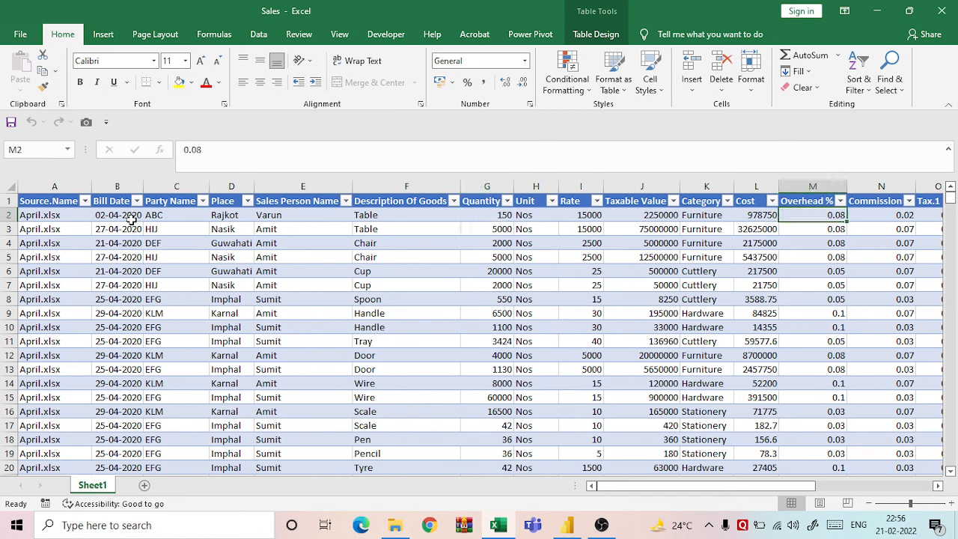
key(Left)
key(Left)
key(Left)
key(Left)
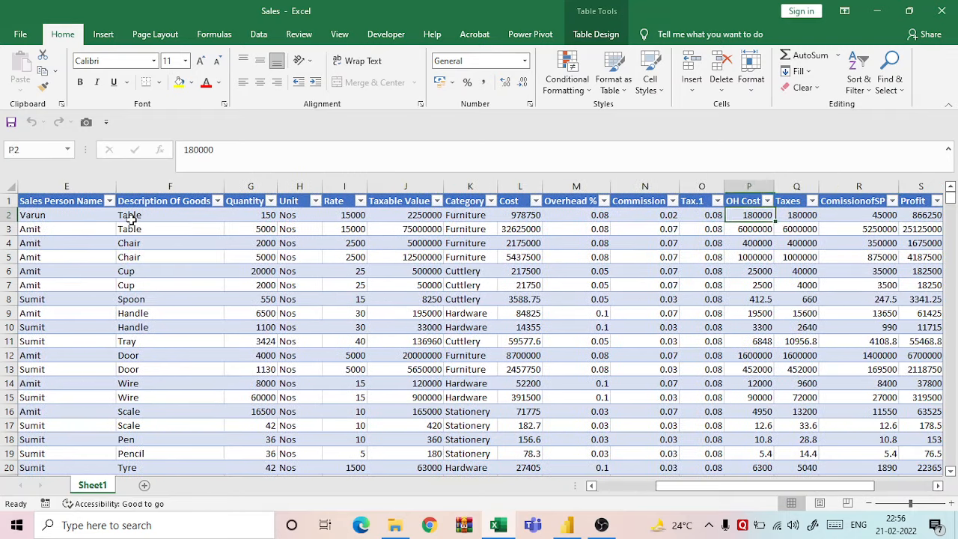
key(Right)
key(Right)
key(Right)
key(Right)
key(Right)
key(Right)
key(Right)
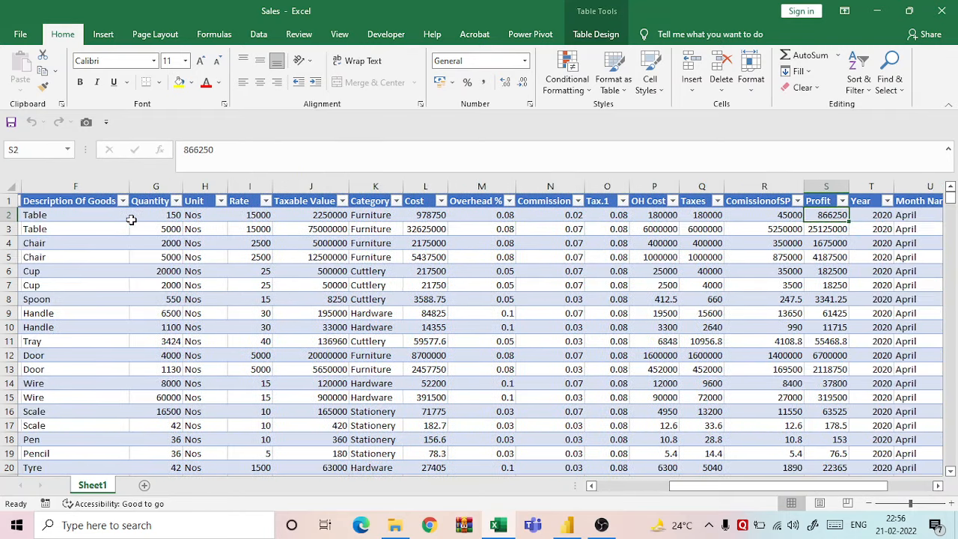
key(Right)
key(Right)
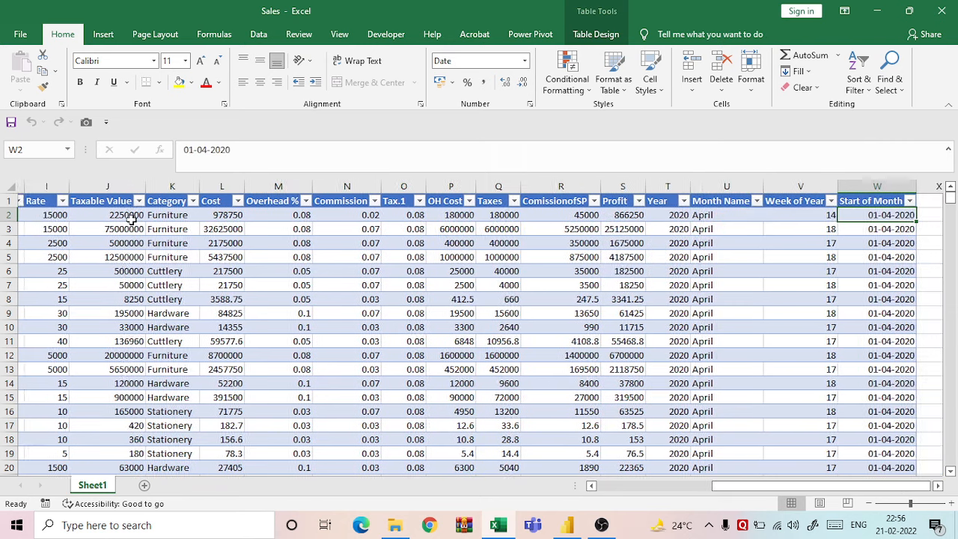
key(Left)
key(Left)
key(Left)
key(Left)
key(Left)
key(Left)
key(Left)
key(Left)
key(Left)
key(Left)
key(Left)
key(Left)
key(Left)
key(Left)
key(Left)
key(Left)
key(Left)
key(Left)
key(Left)
key(Left)
key(Left)
key(Left)
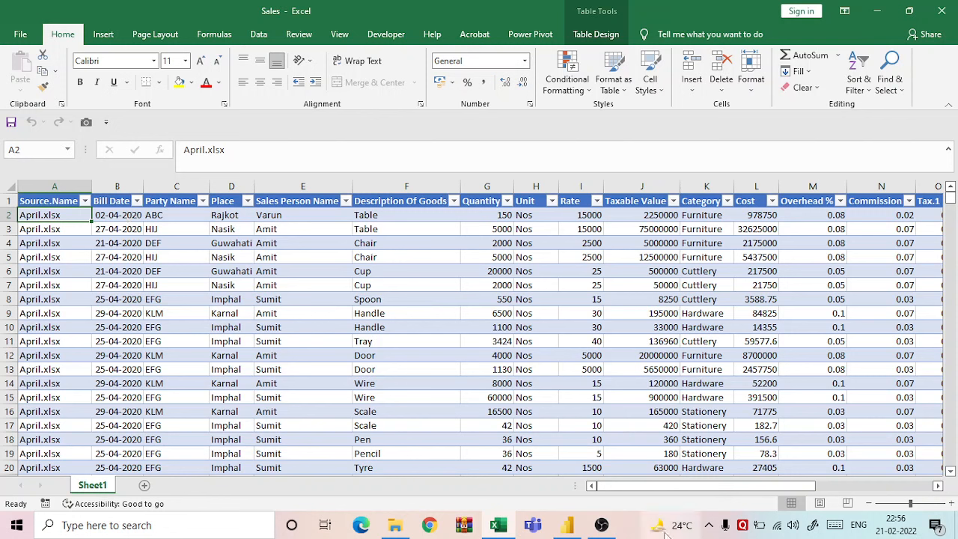
- Switch to Power BI Desktop and add a new report page after the Intro page
click(565, 525)
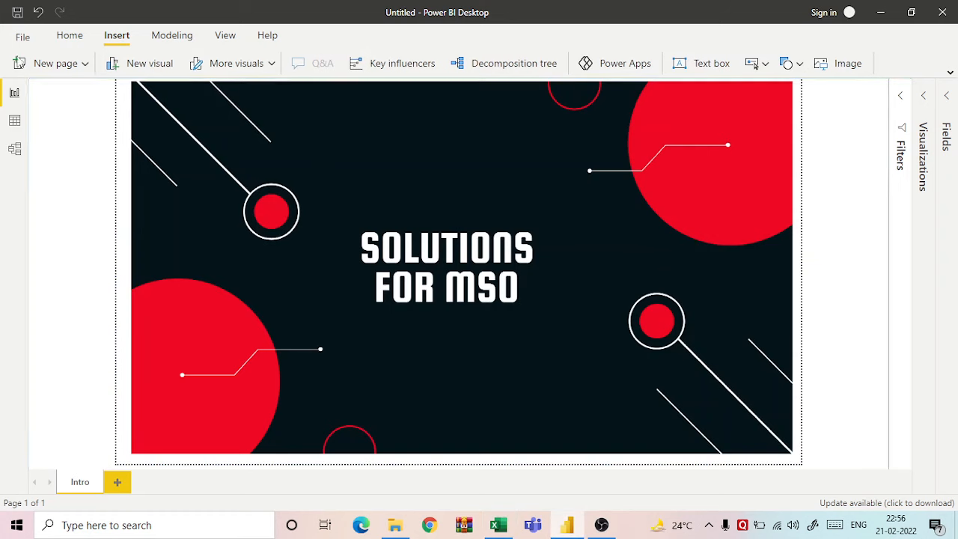
click(116, 484)
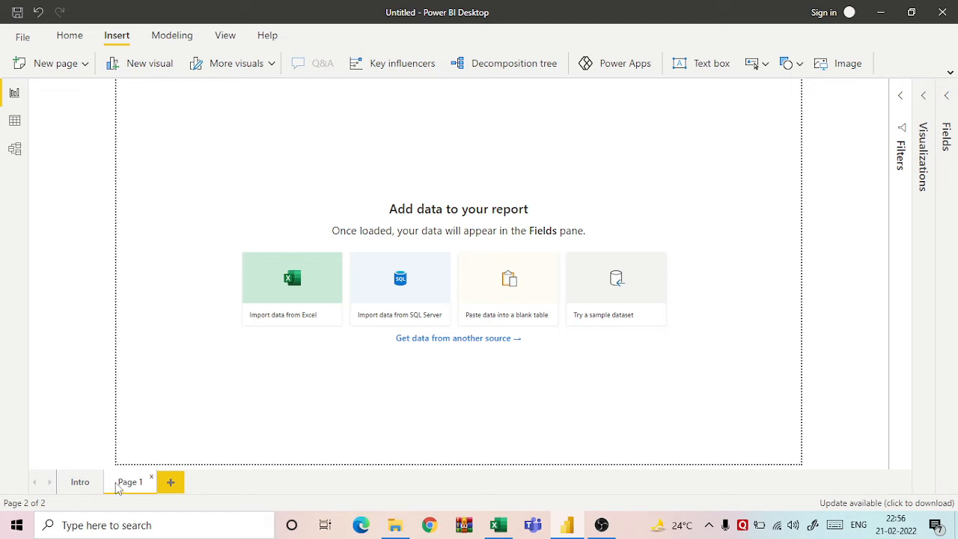
- Save the report as Sales Dashboard in the Power Bi folder inside Youtube
click(18, 13)
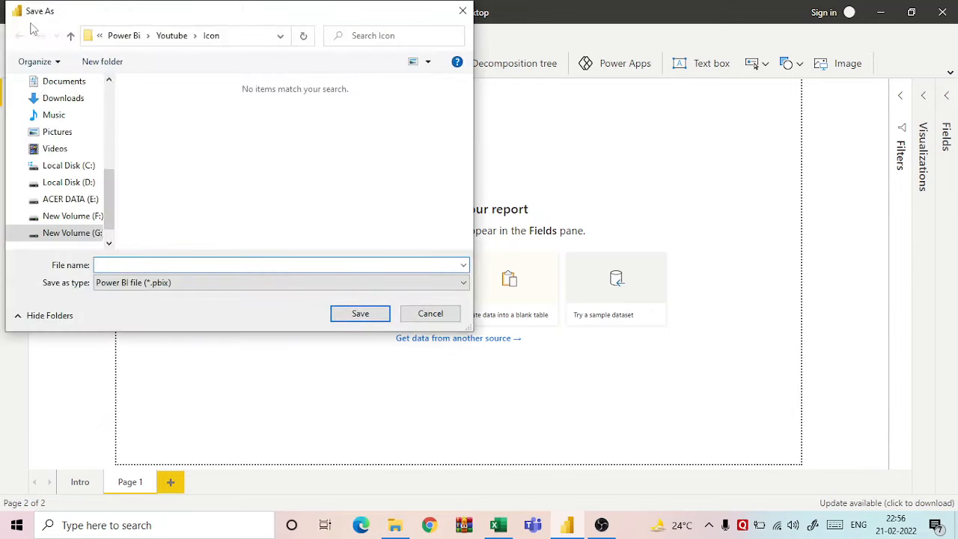
click(168, 37)
double_click(156, 118)
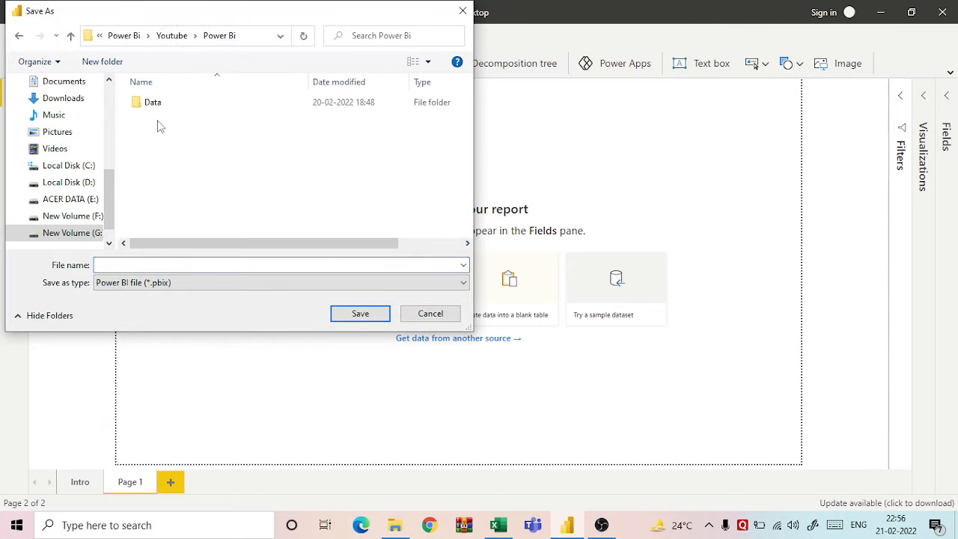
click(157, 265)
text(S)
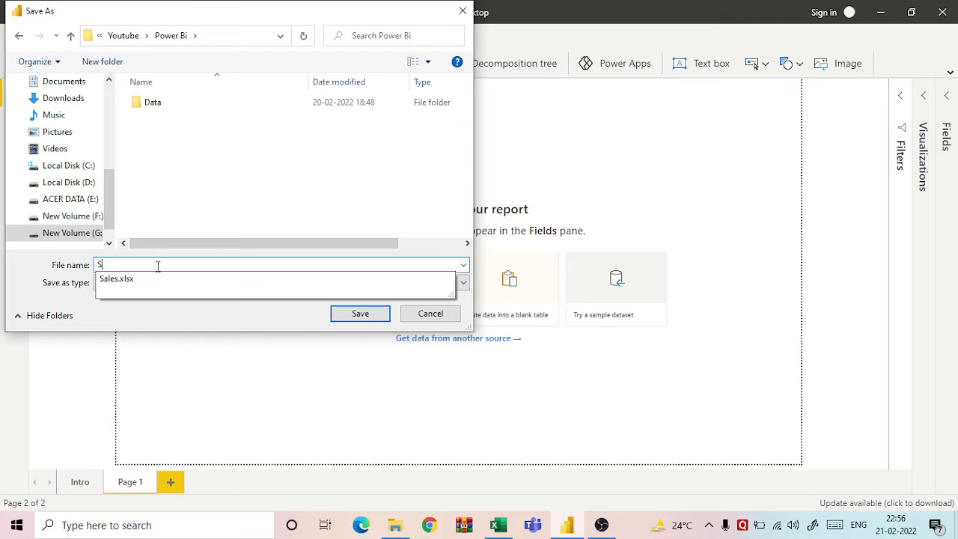
text(ales Das)
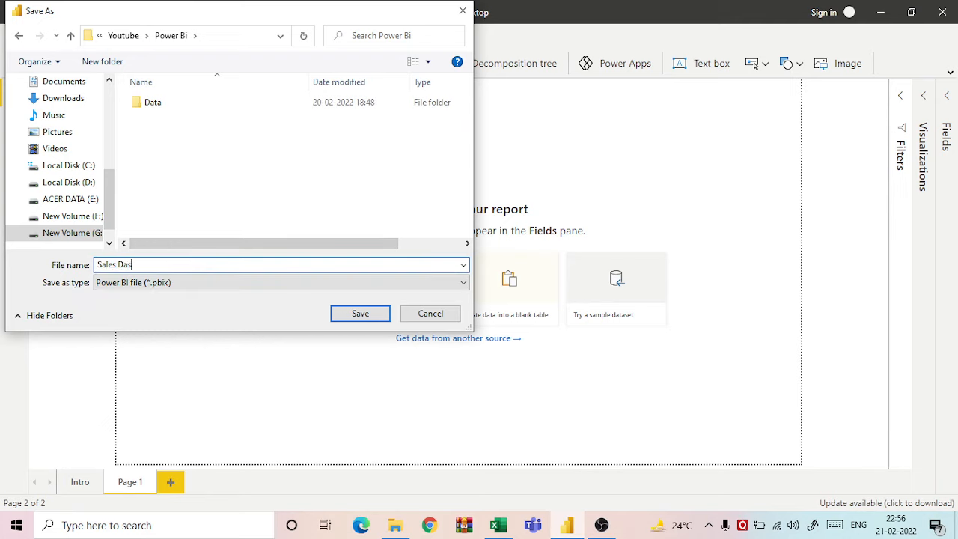
text(hboard)
key(Return)
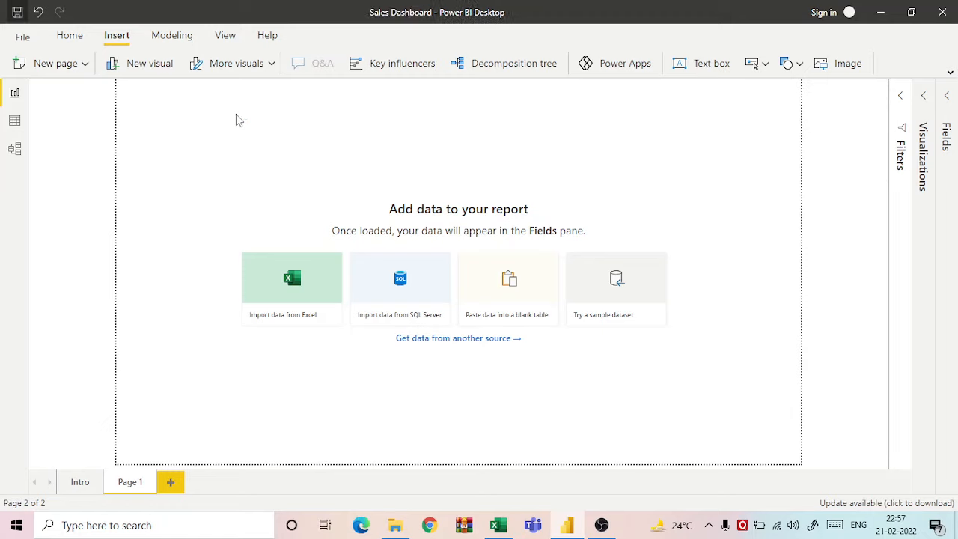
- Open the full list of data sources and examine the Power Platform, Azure, Online Services and Other connector categories
click(67, 37)
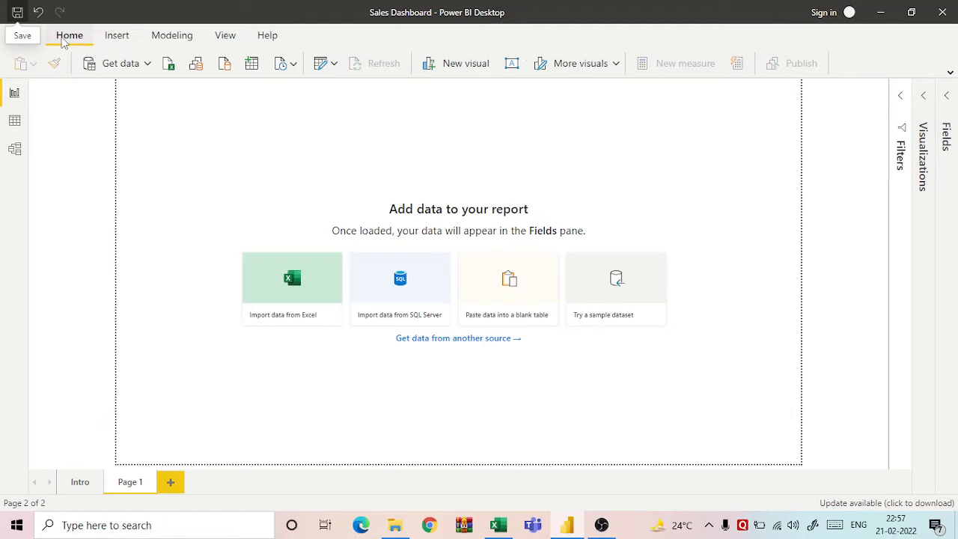
click(149, 63)
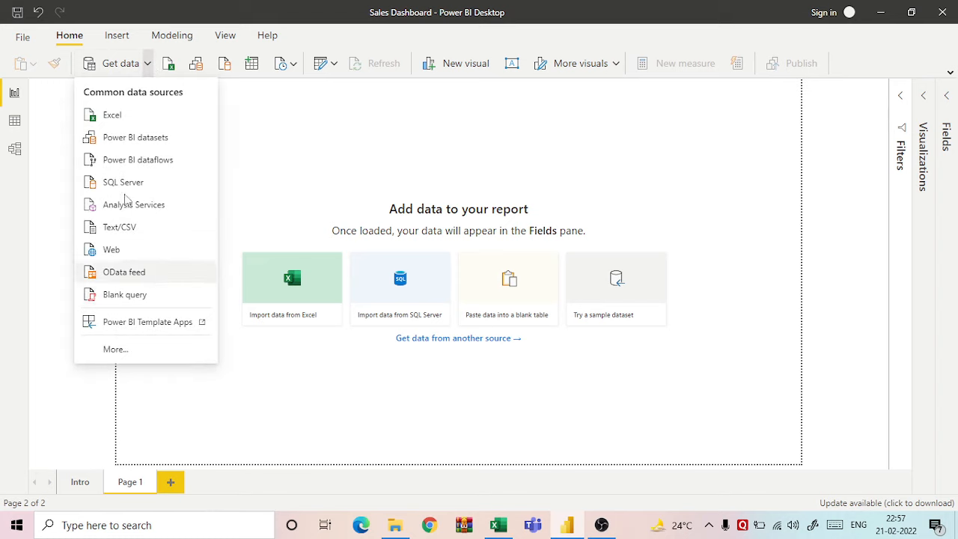
click(127, 351)
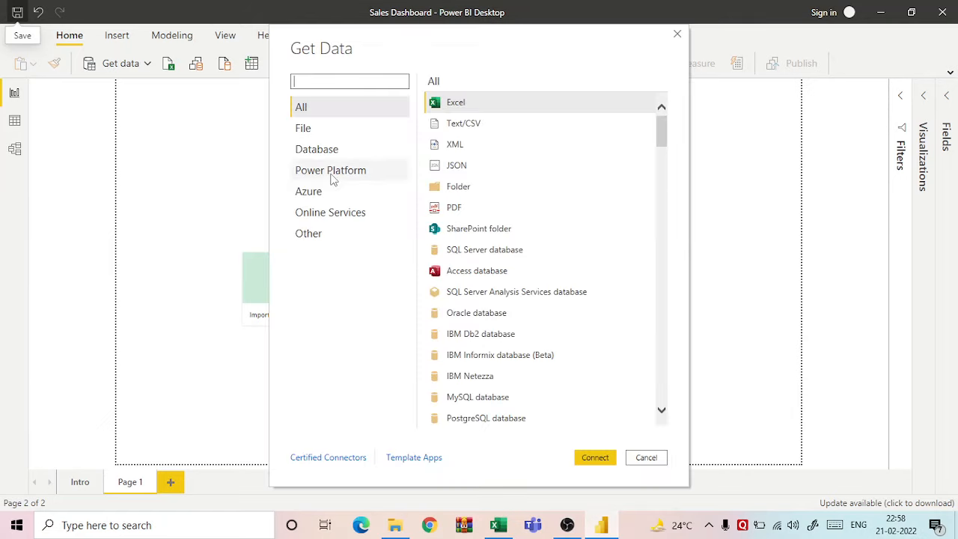
click(349, 134)
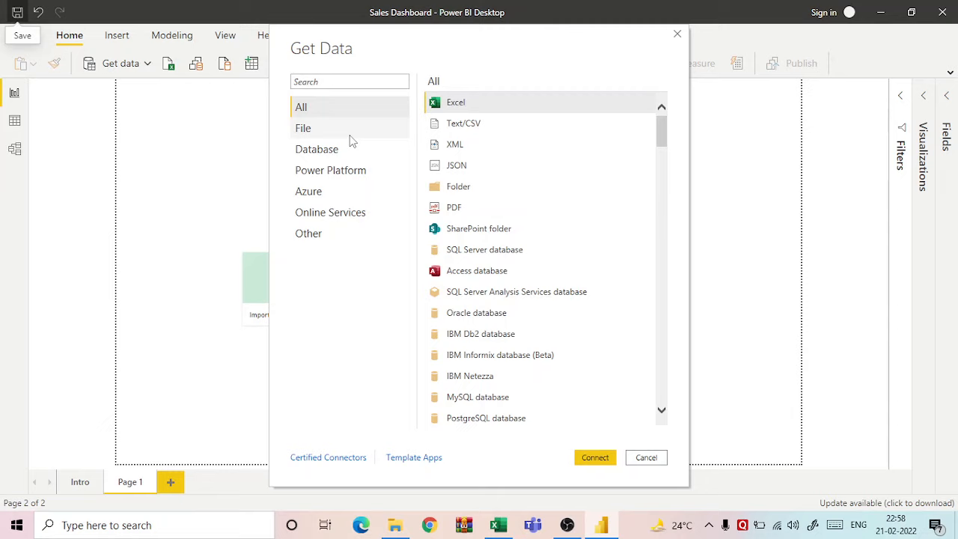
click(346, 178)
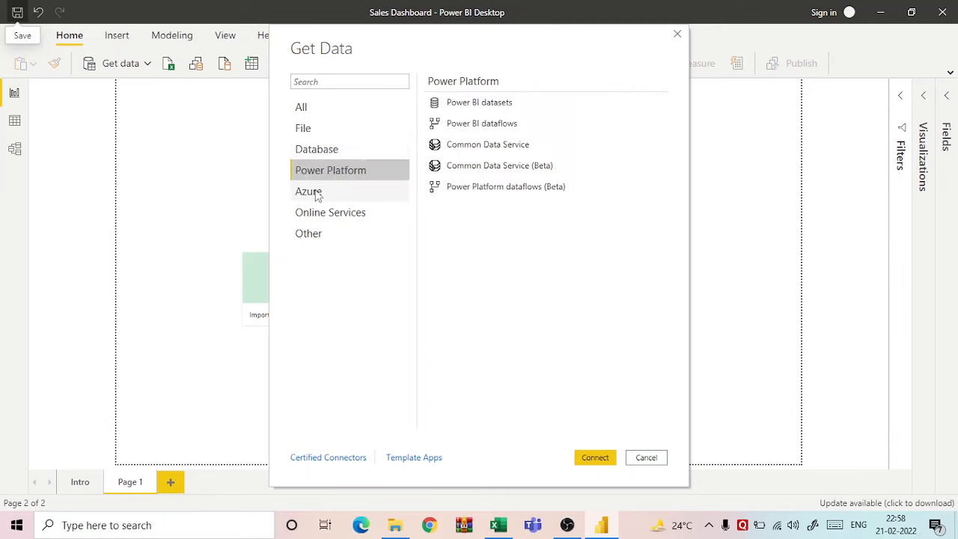
click(330, 197)
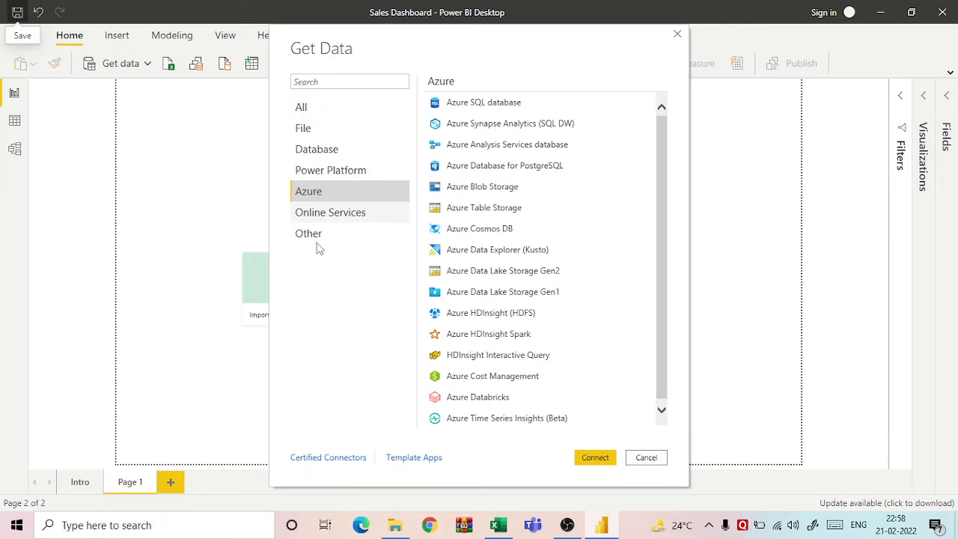
click(320, 217)
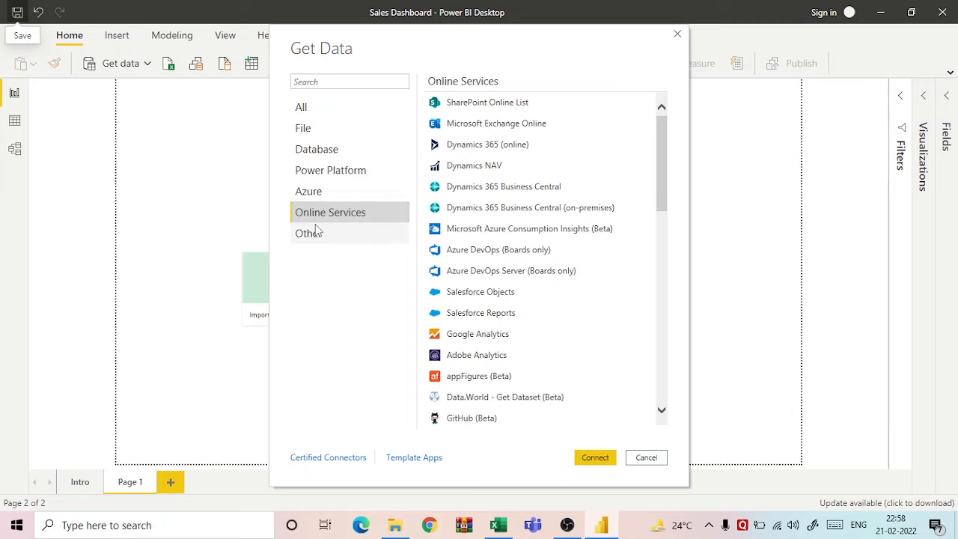
click(317, 232)
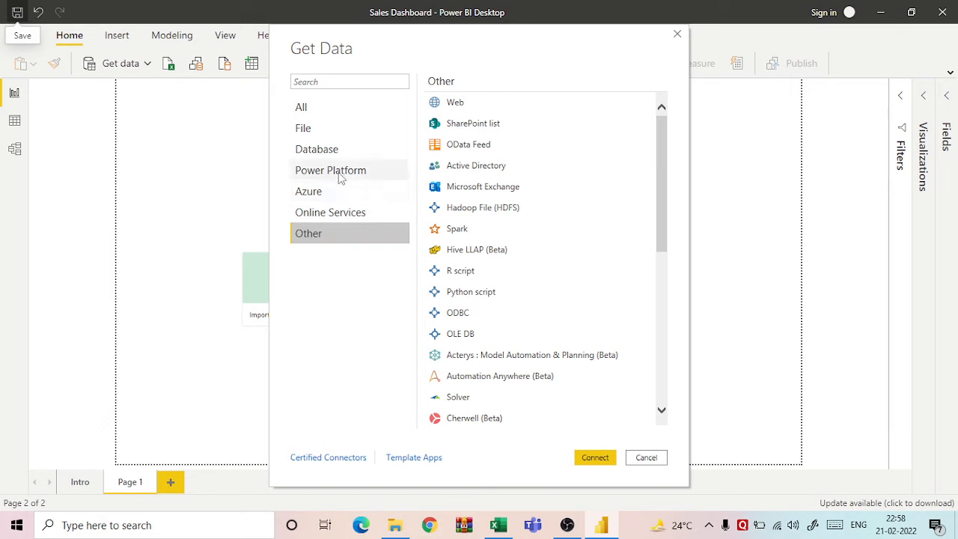
- Connect to the Sales Excel workbook in the Power Bi folder as a file data source
click(322, 131)
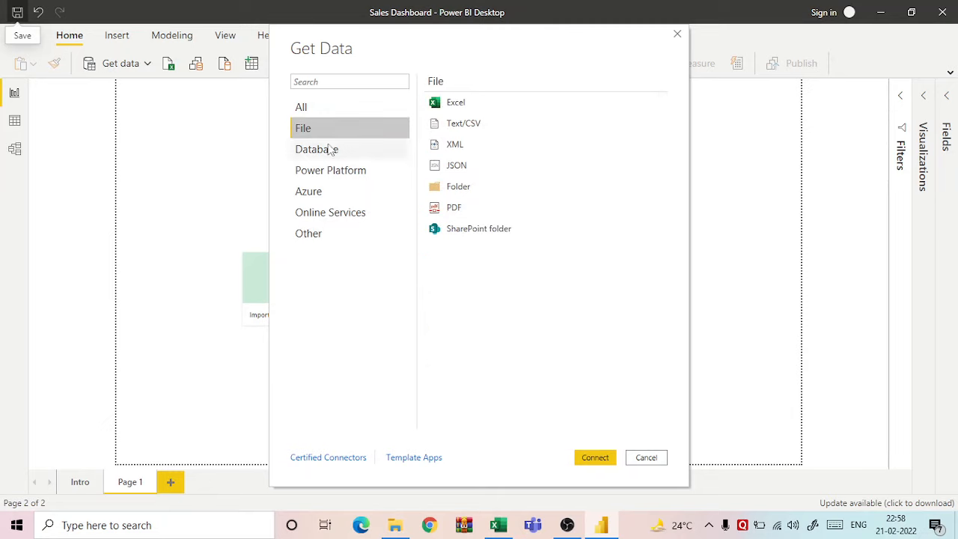
click(469, 108)
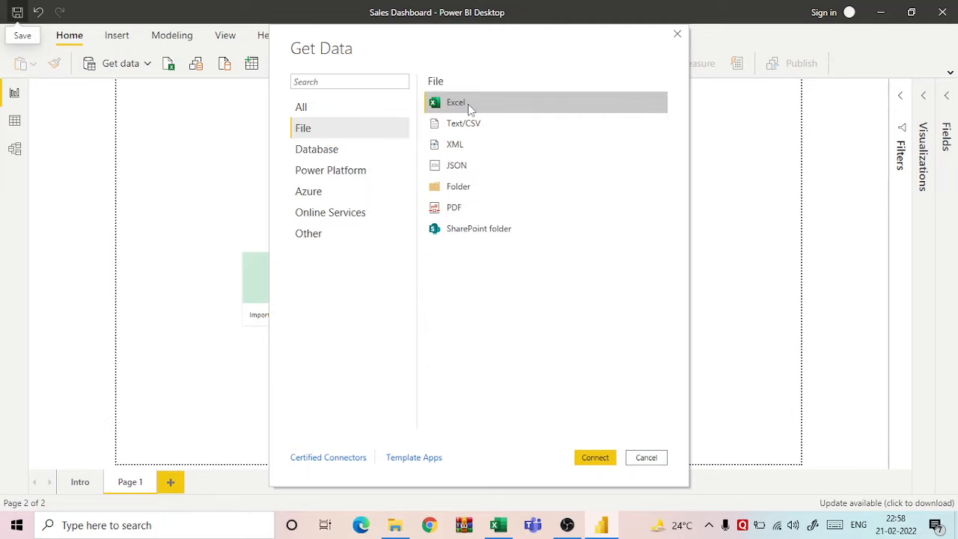
click(603, 457)
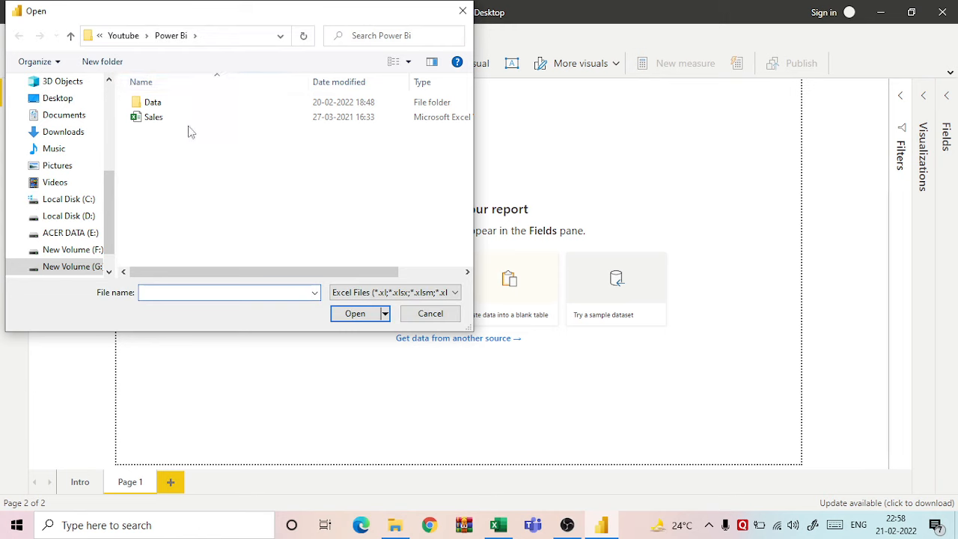
click(173, 122)
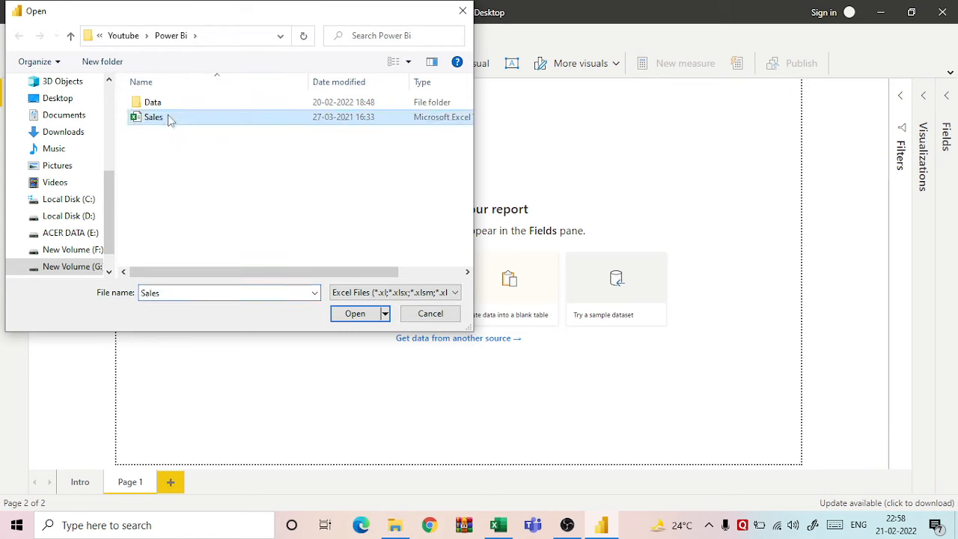
click(353, 317)
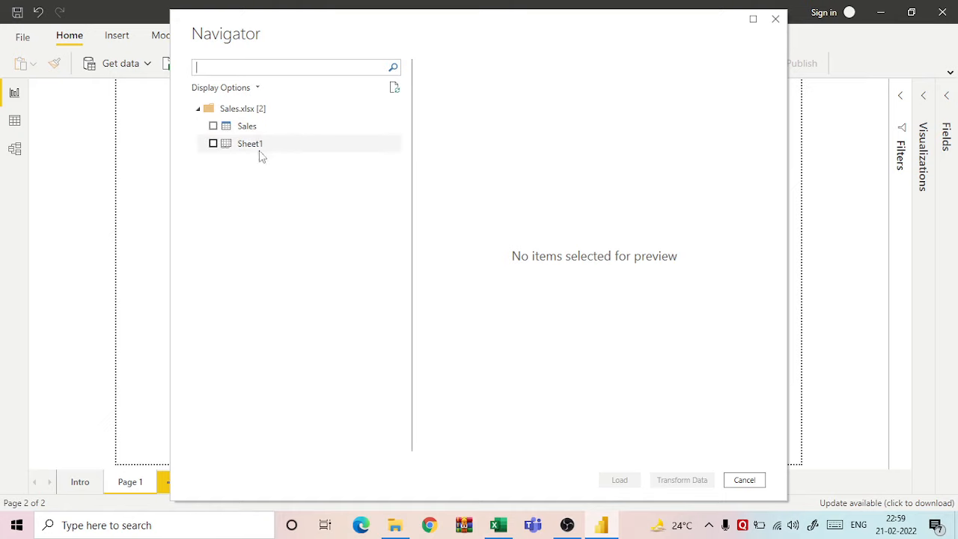
- Check the table name and sheet name in the Excel workbook, then return to the Power BI Navigator
click(499, 526)
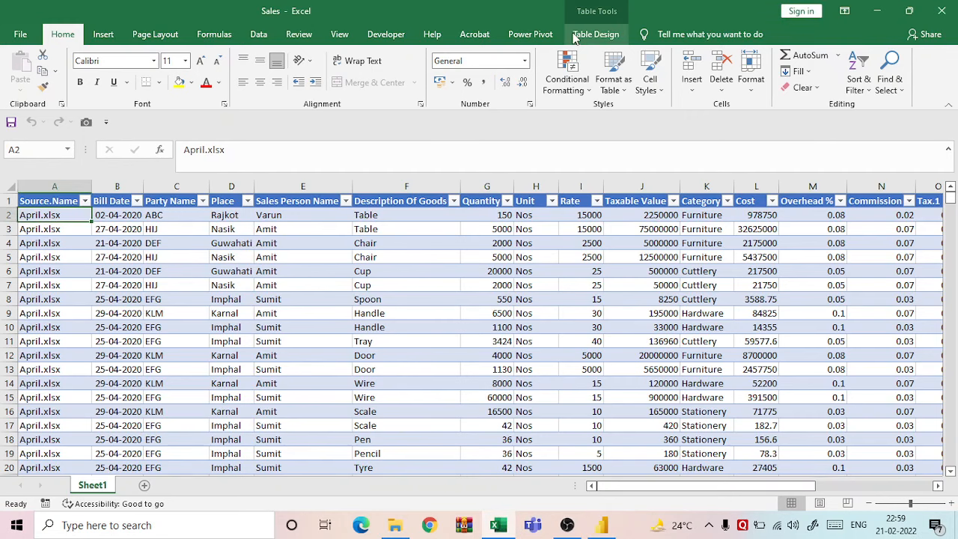
click(595, 34)
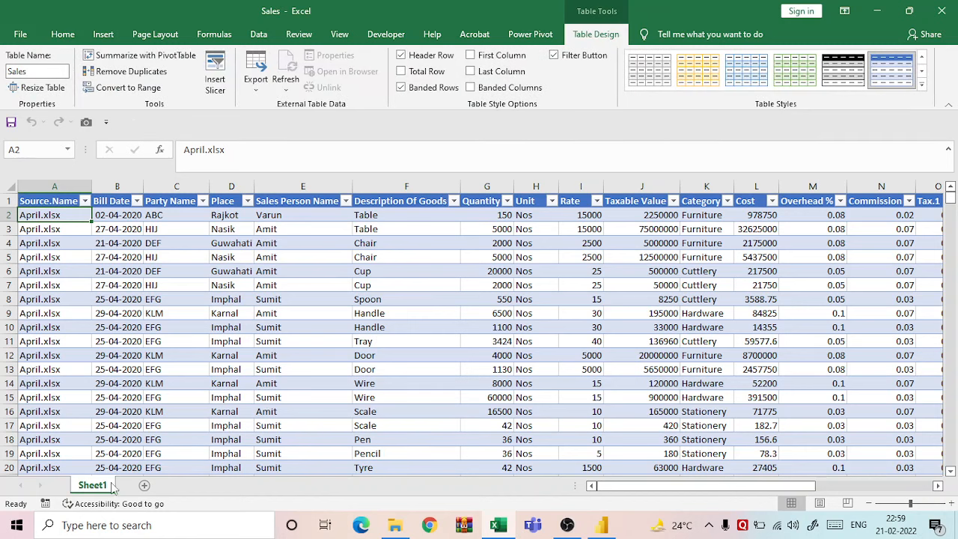
click(600, 526)
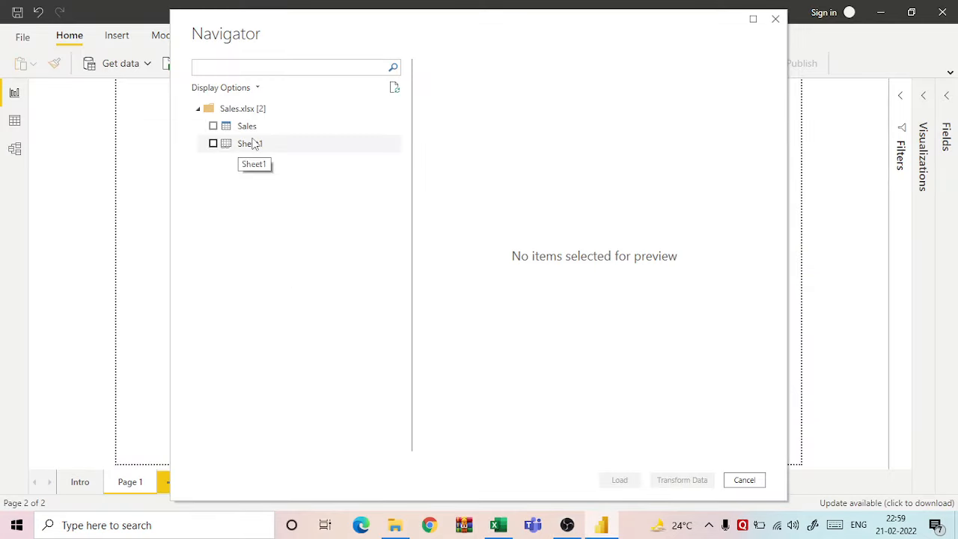
- Preview the Sales table and load it into the Power BI model, closing the source workbook in Excel
click(216, 127)
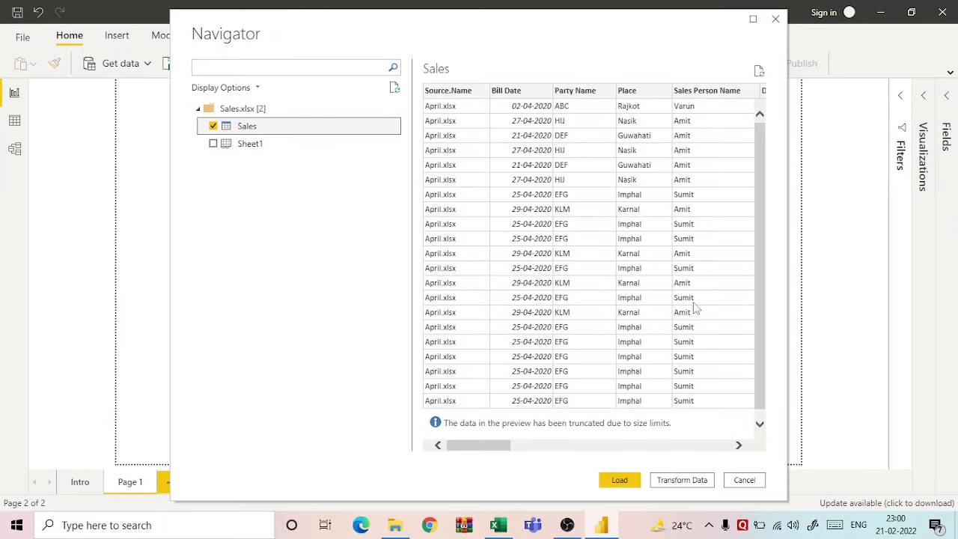
mouse_move(501, 445)
mouse_down()
mouse_move(710, 445)
mouse_move(483, 446)
mouse_up()
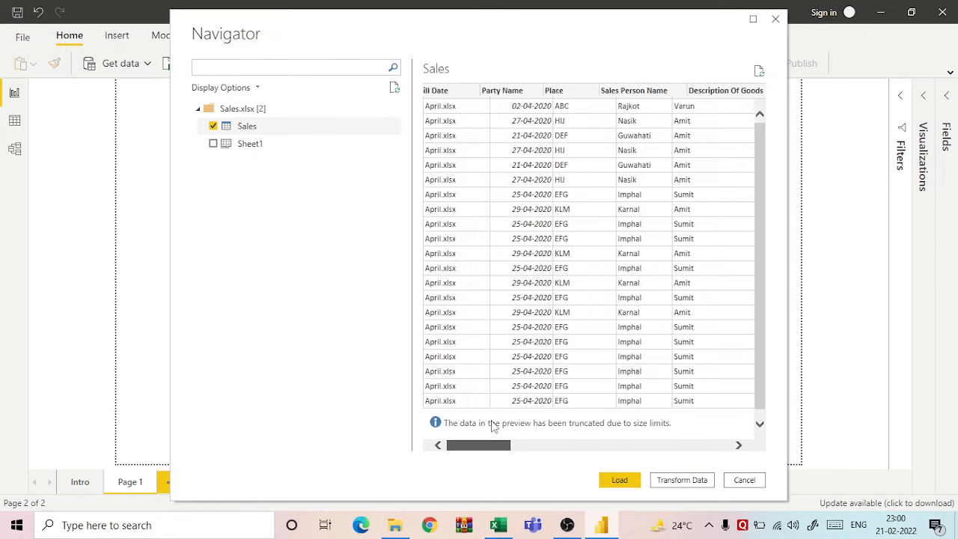
click(620, 480)
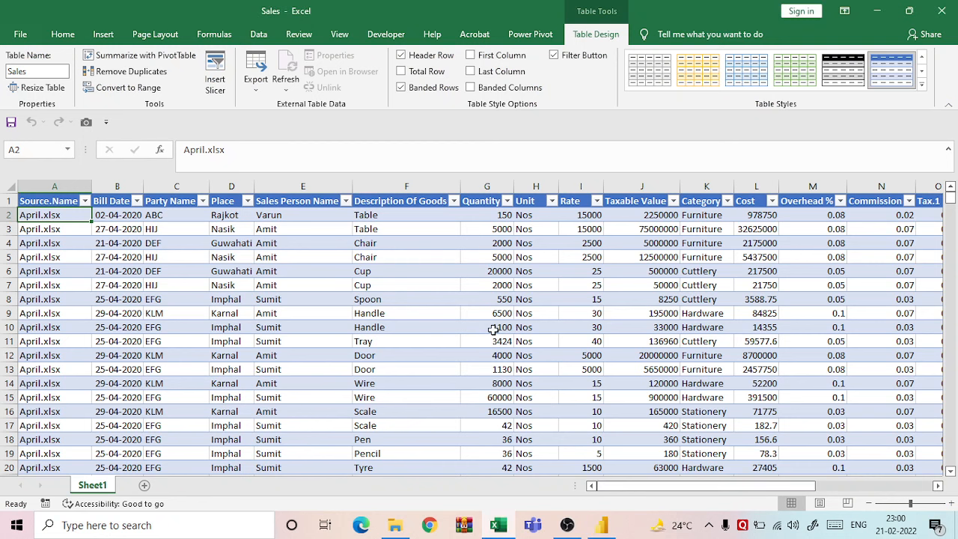
click(611, 521)
click(942, 11)
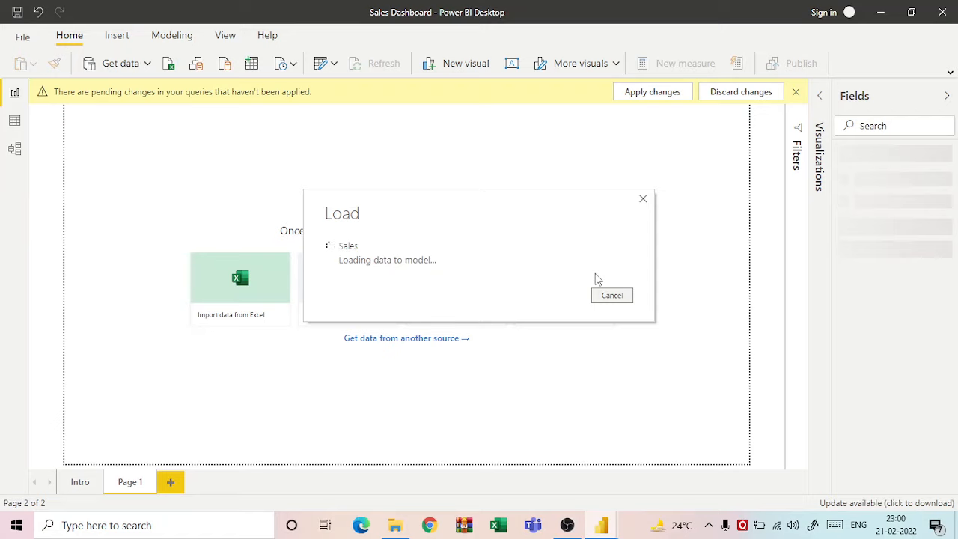
mouse_move(609, 518)
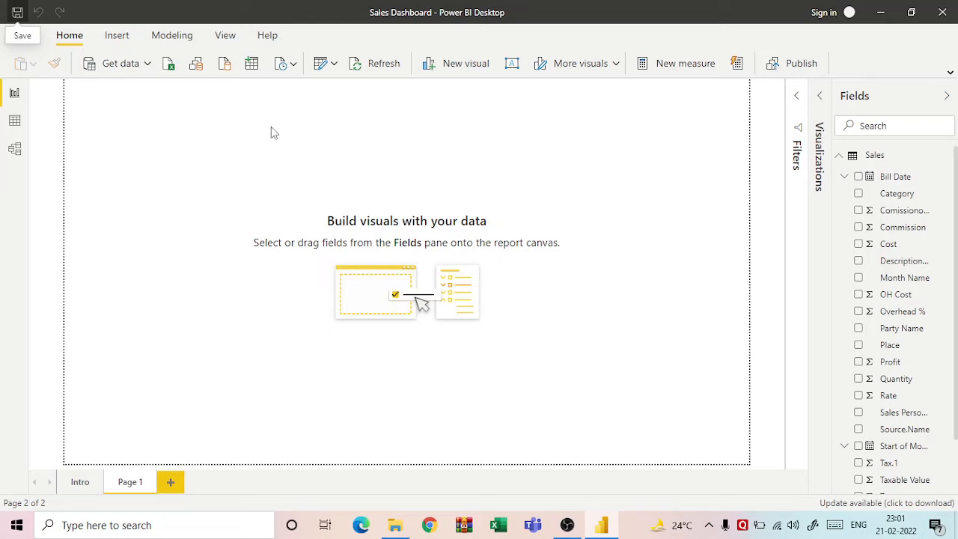
- Add a stacked column chart of Taxable Value by Category to Page 1, move it slightly down and enlarge it
click(821, 97)
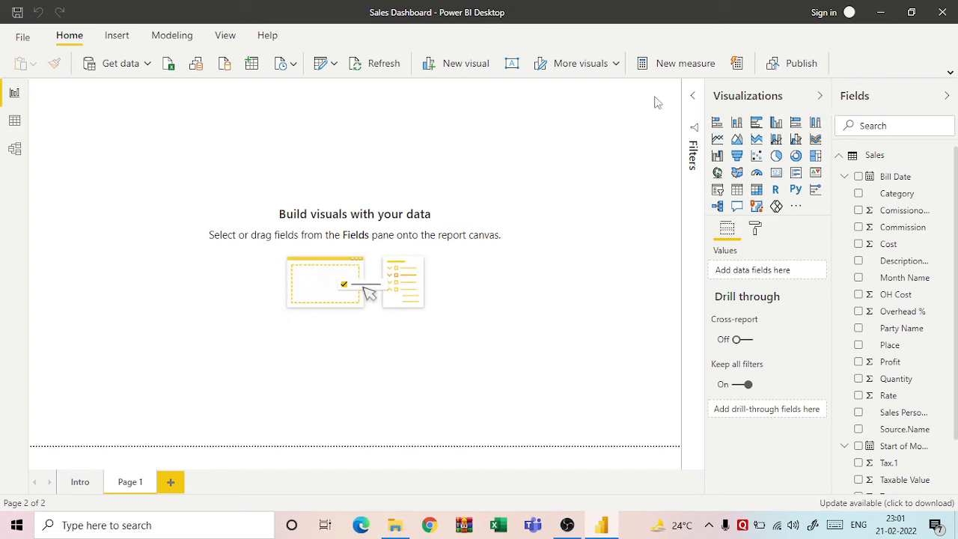
click(738, 129)
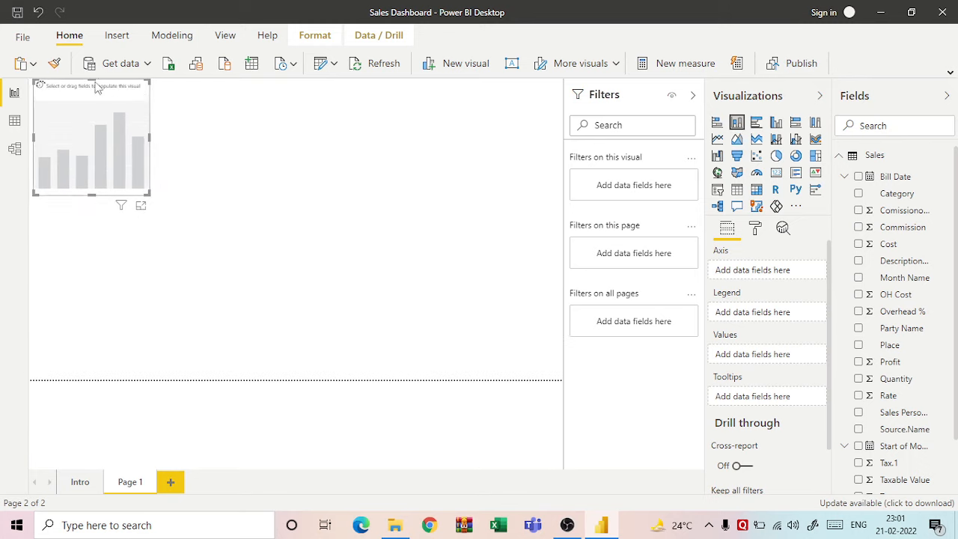
drag(117, 86, 113, 117)
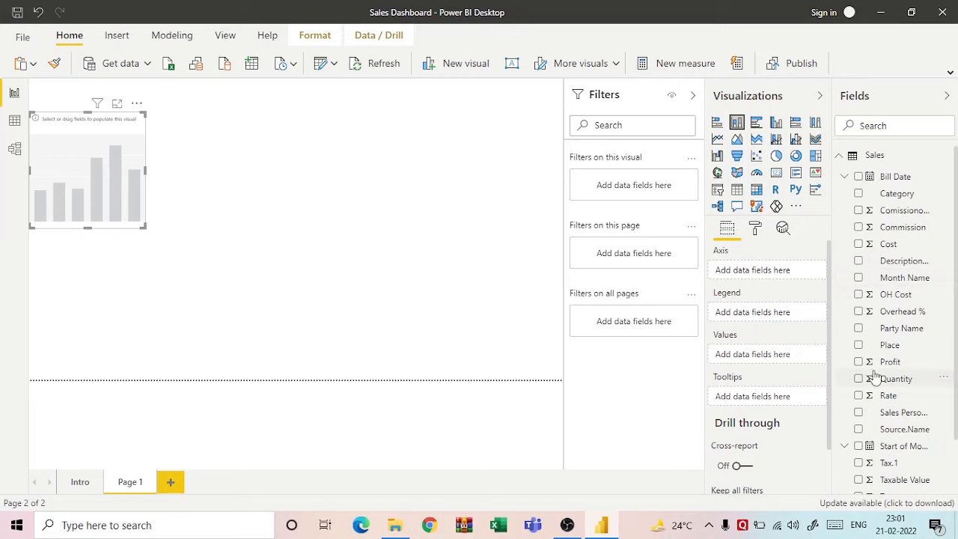
click(858, 194)
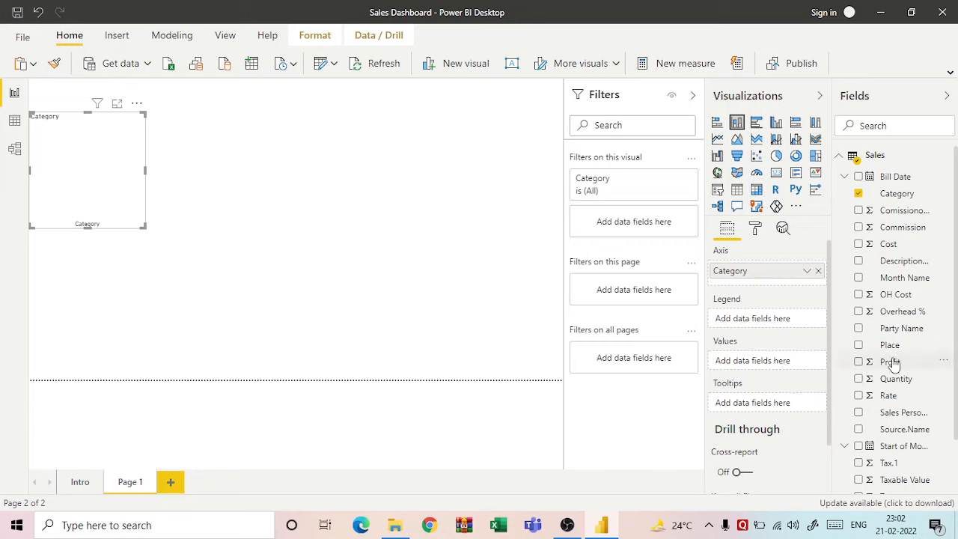
click(858, 480)
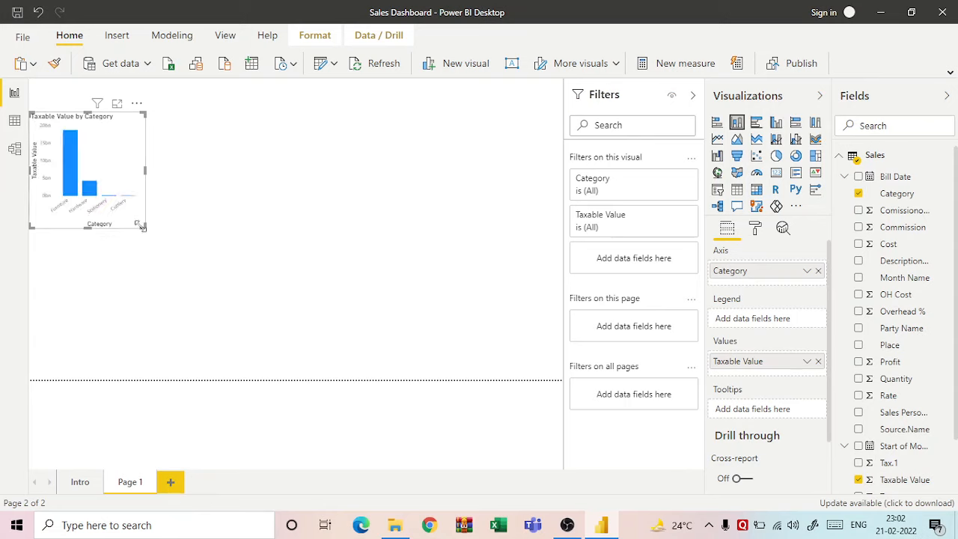
drag(142, 224, 193, 247)
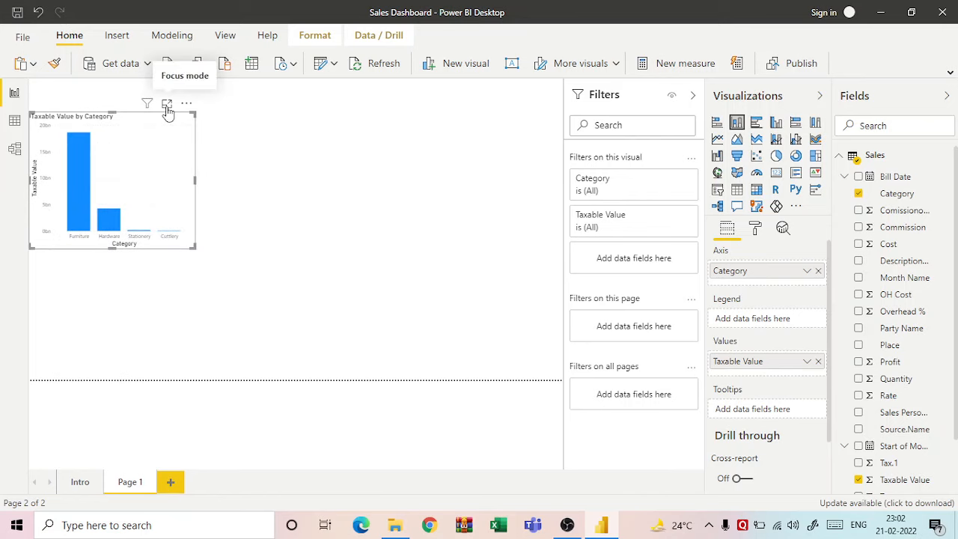
- Turn on data labels for the Taxable Value by Category chart in focus mode and return to the report page
click(167, 105)
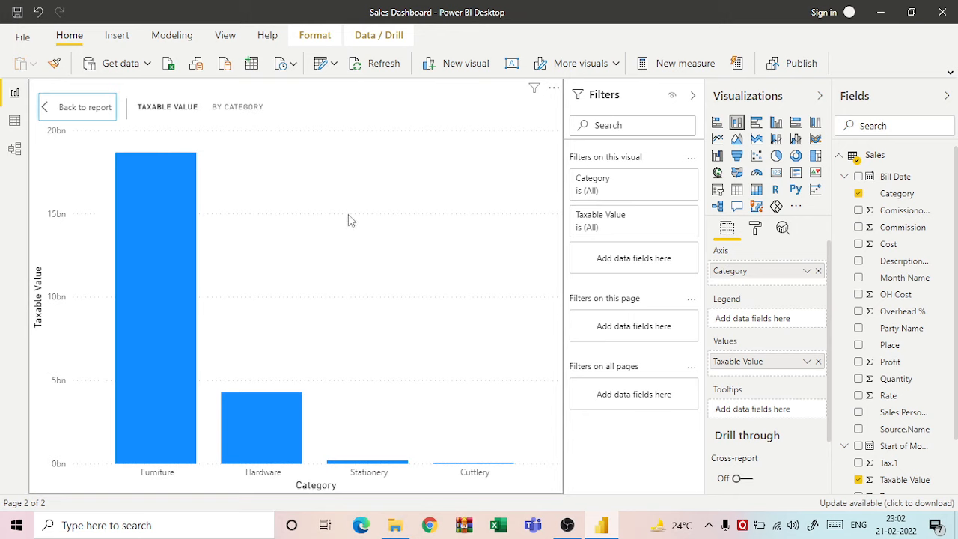
click(755, 230)
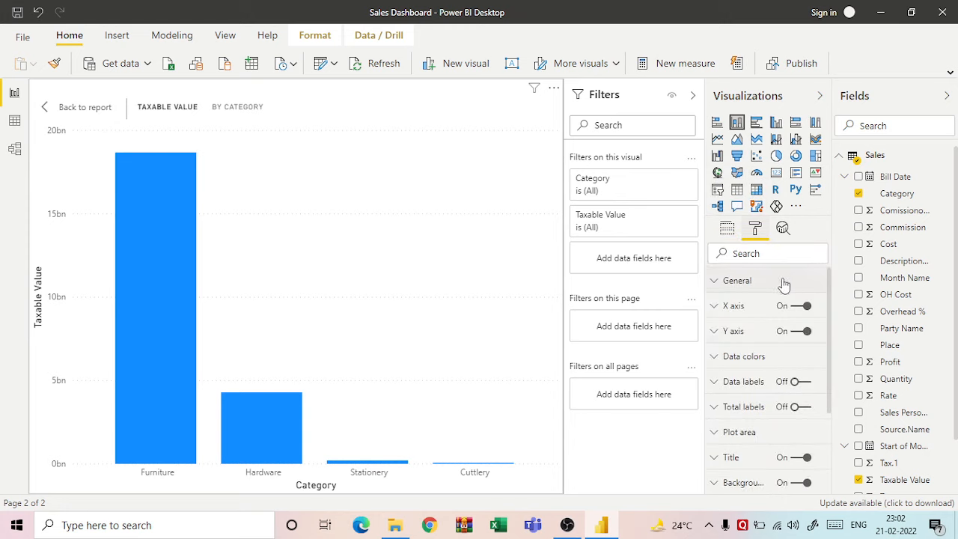
click(797, 384)
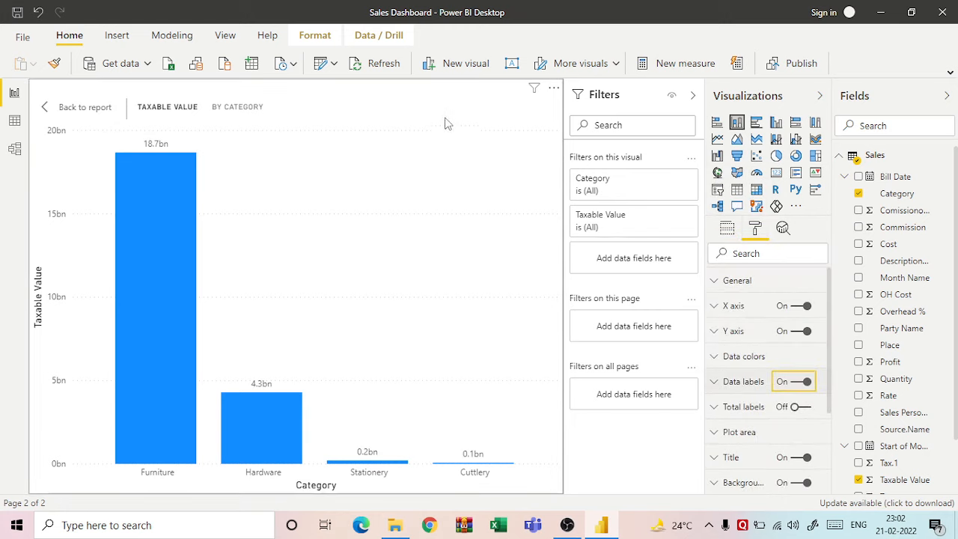
click(75, 111)
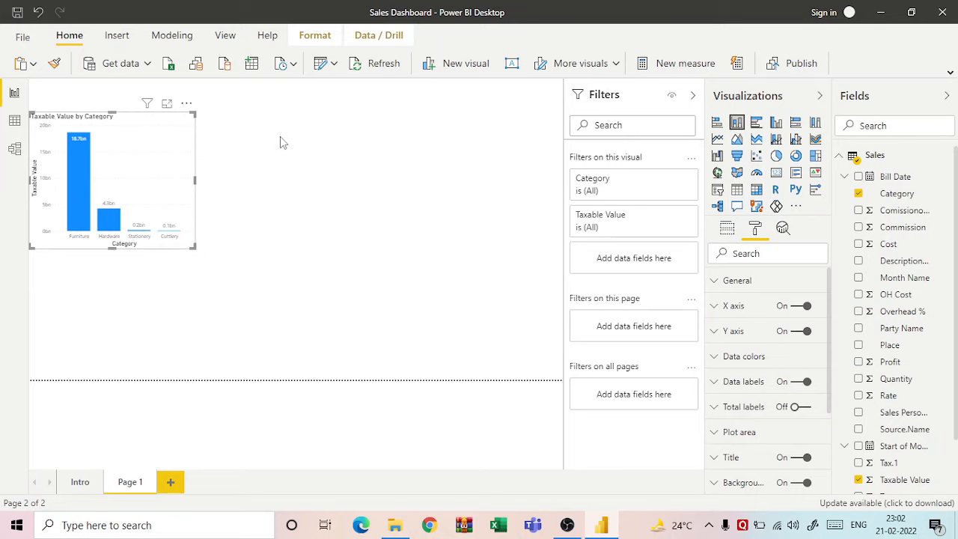
click(349, 125)
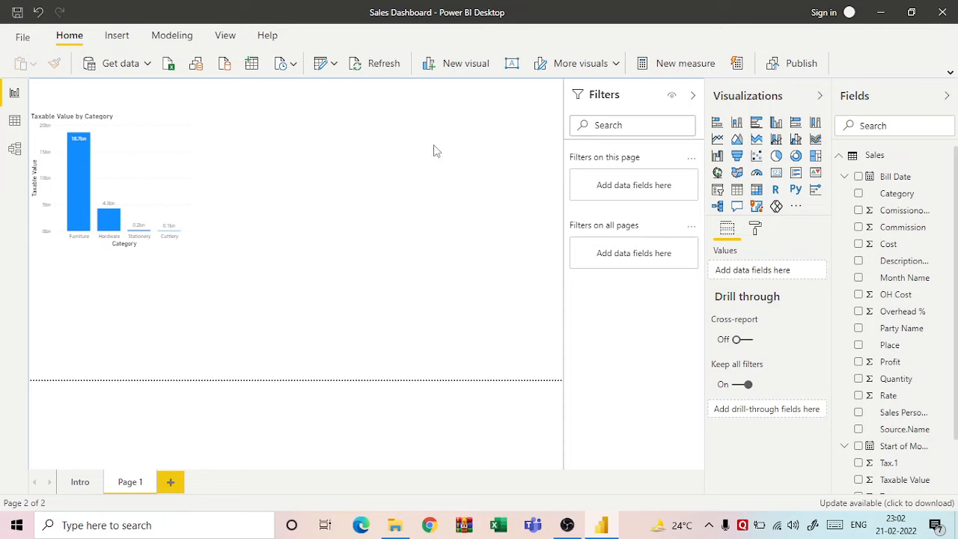
click(147, 133)
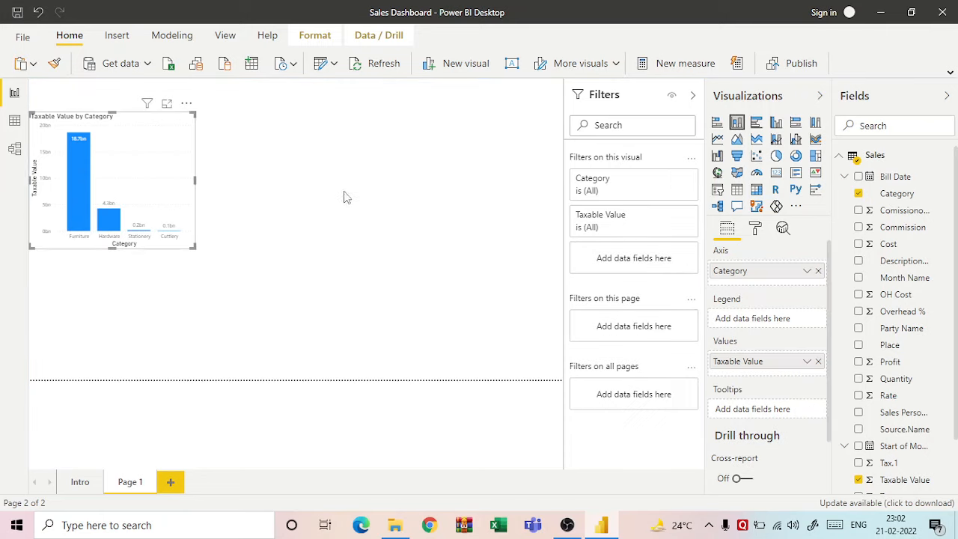
- Add a 100% stacked bar chart, move the category chart to its right and stretch the new chart up to align their tops
click(297, 162)
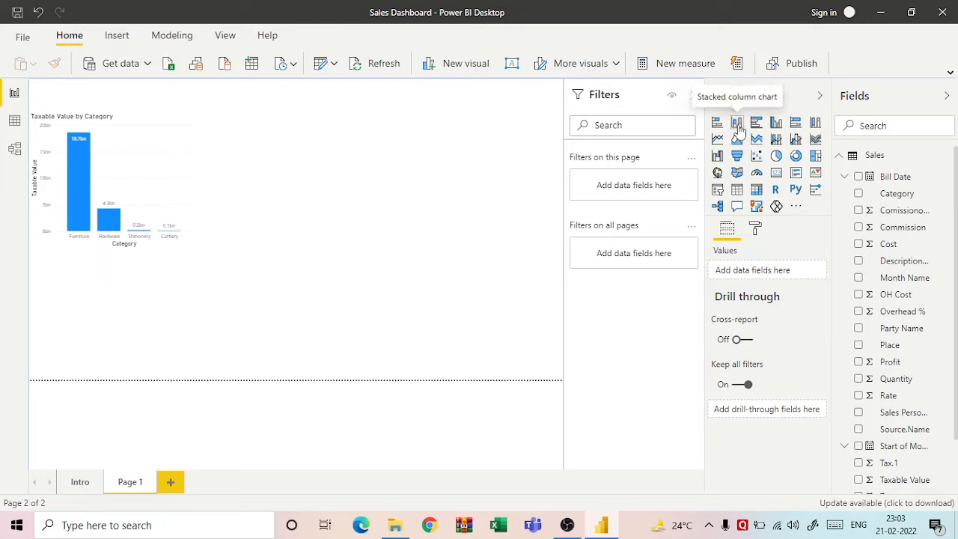
click(798, 127)
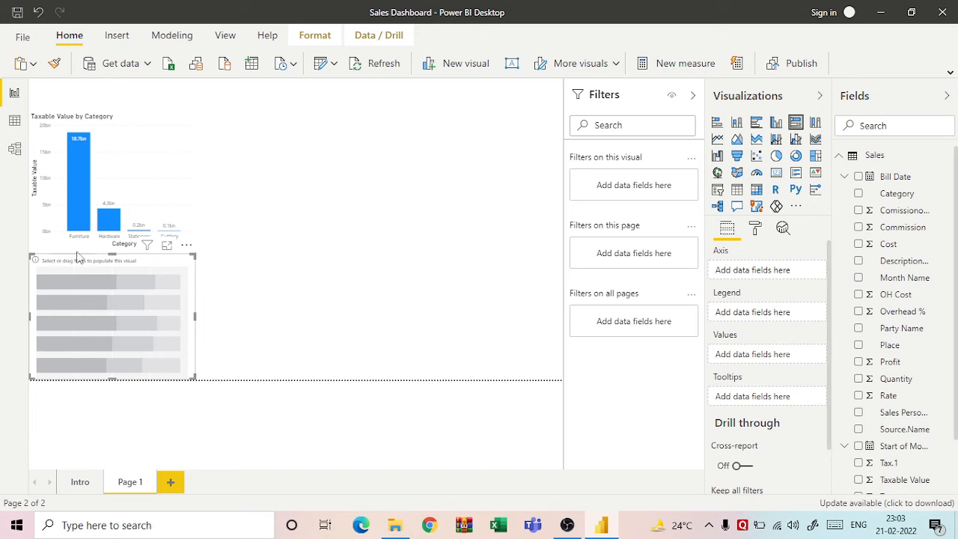
drag(43, 267, 68, 257)
mouse_move(225, 129)
mouse_down()
mouse_move(268, 129)
mouse_move(234, 142)
mouse_up()
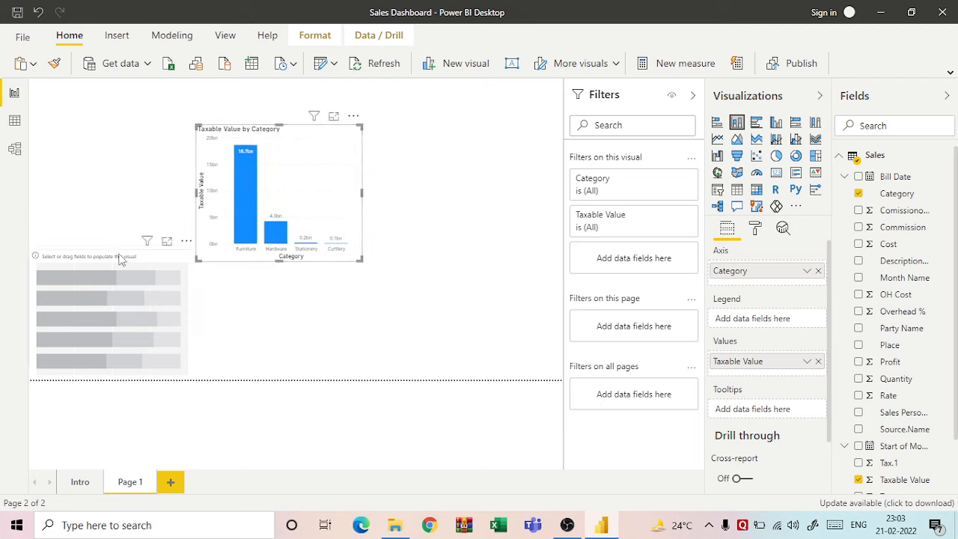
click(101, 254)
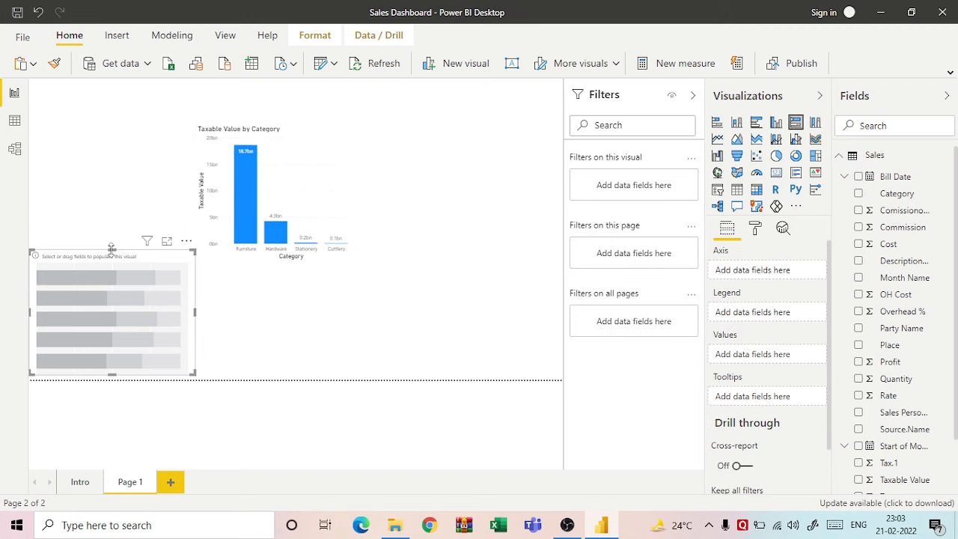
drag(111, 249, 112, 124)
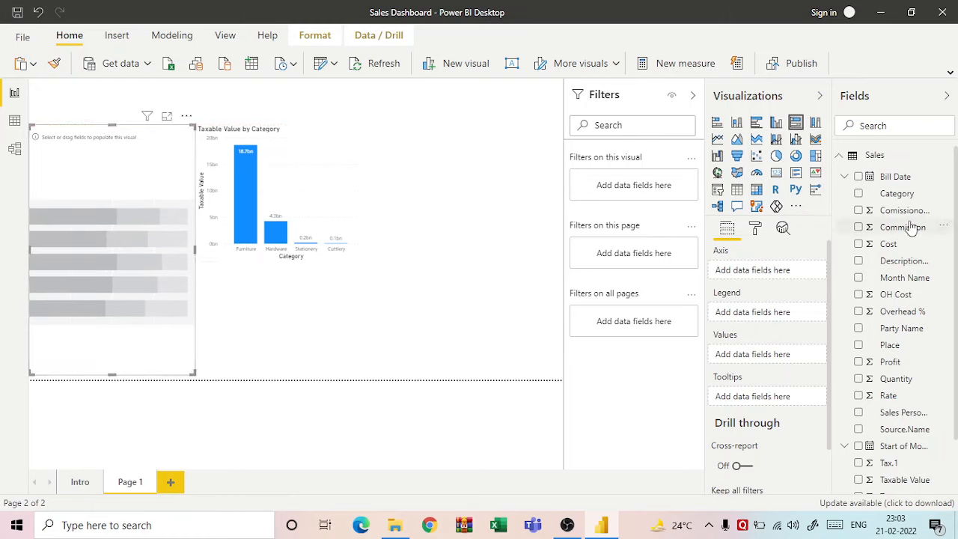
- Plot Taxable Value by Party Name in the 100% stacked bar chart and turn on its data labels
click(858, 328)
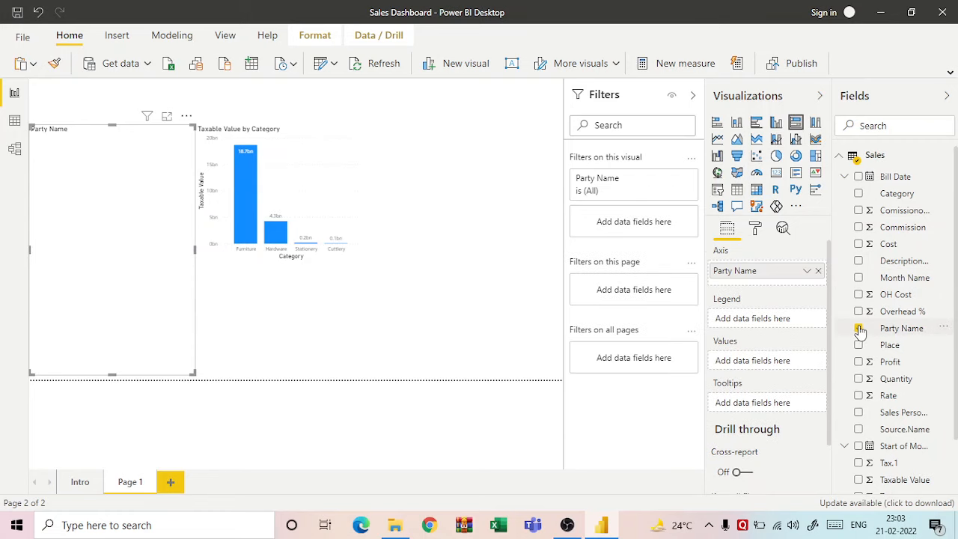
click(858, 480)
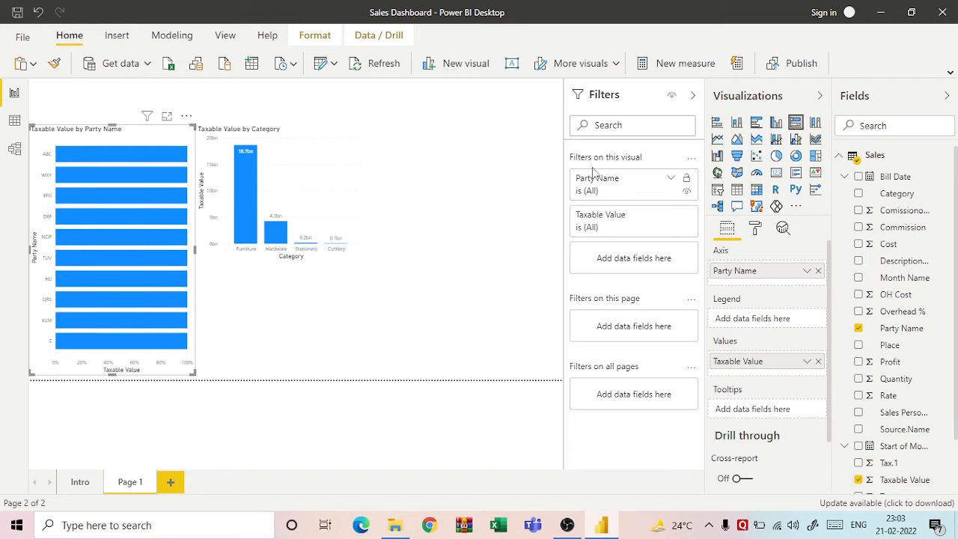
click(755, 234)
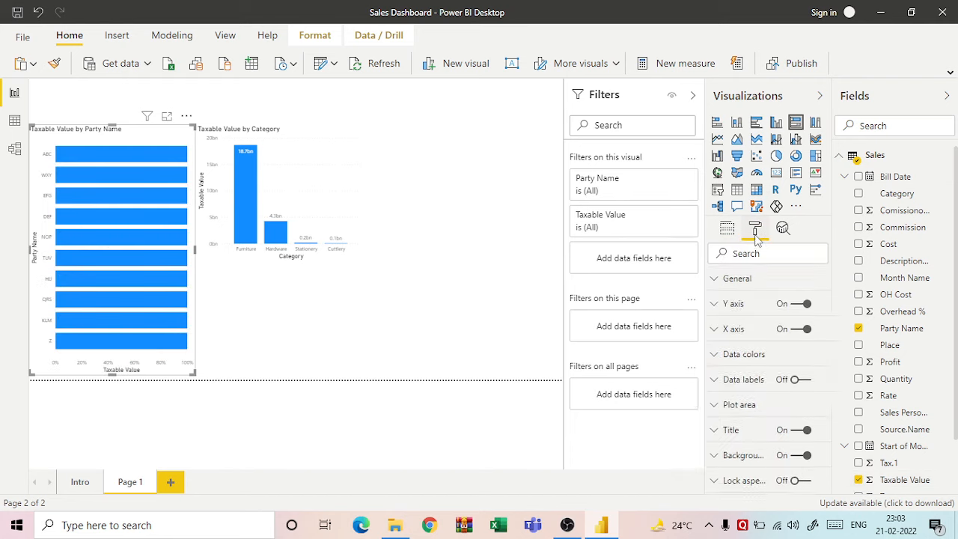
click(795, 381)
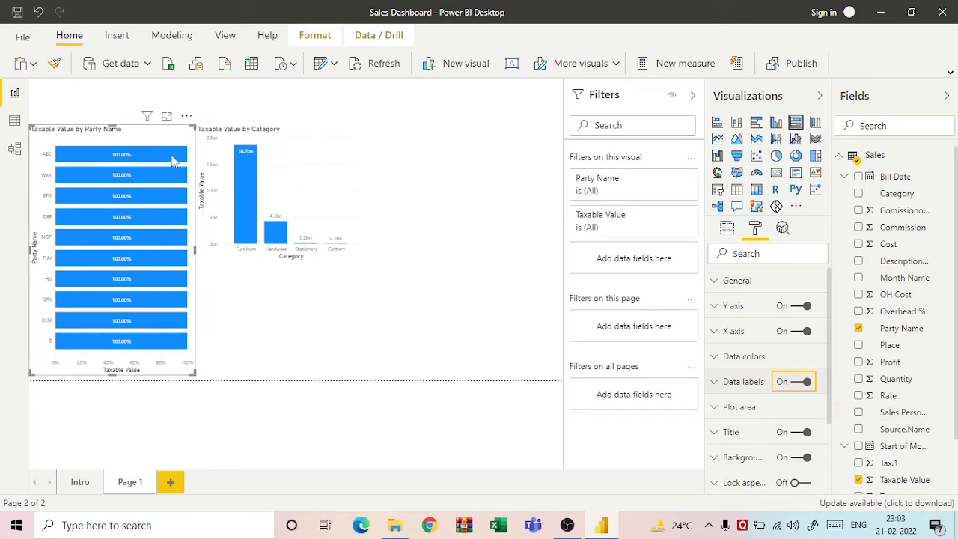
- Cross-filter the report by the Furniture column of the category chart and clear that selection again
click(241, 173)
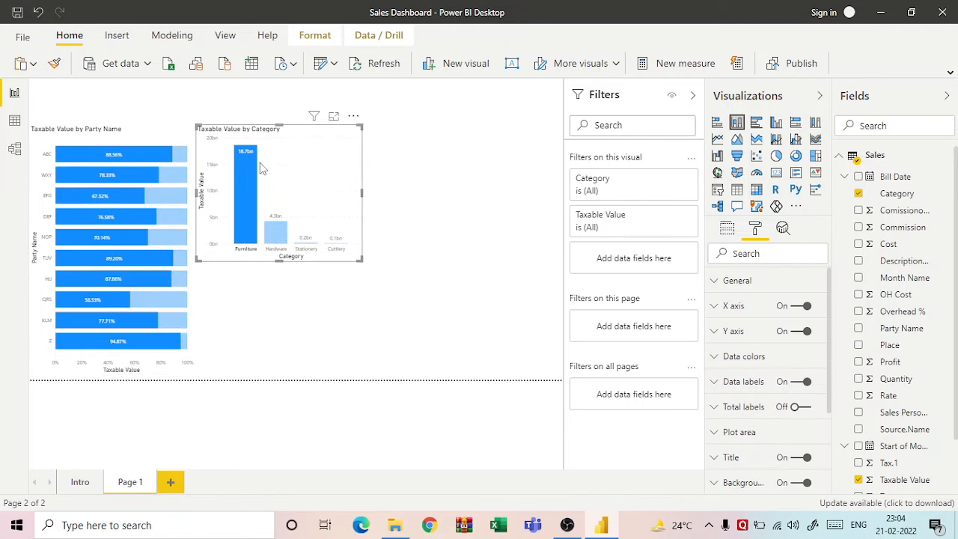
click(252, 173)
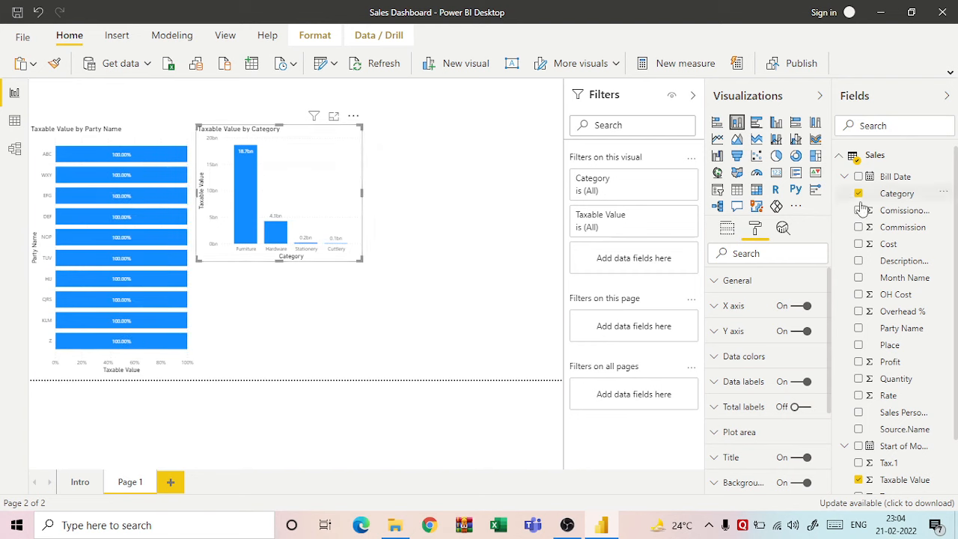
- Set the data labels of the Taxable Value by Party Name chart to 0 decimal places
click(108, 135)
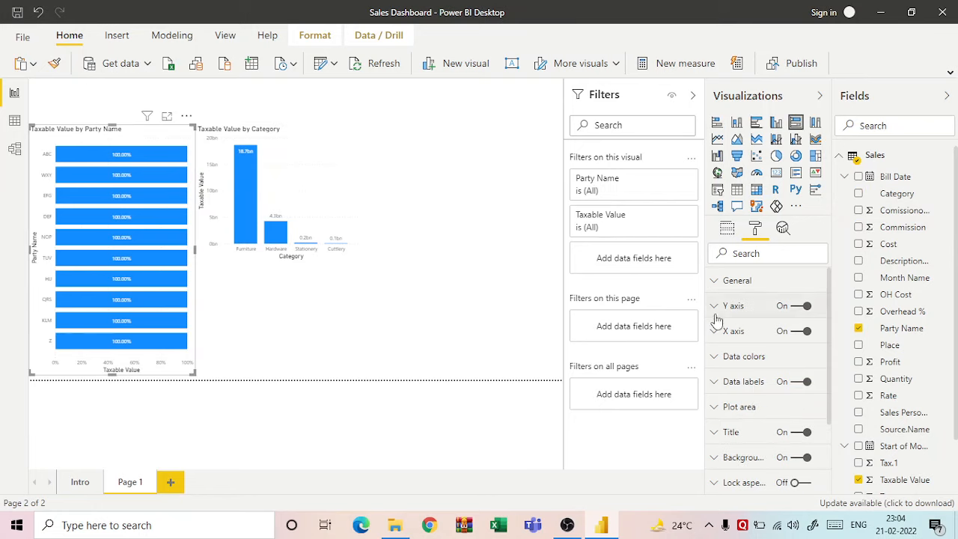
click(719, 387)
scroll(751, 415, down, 1)
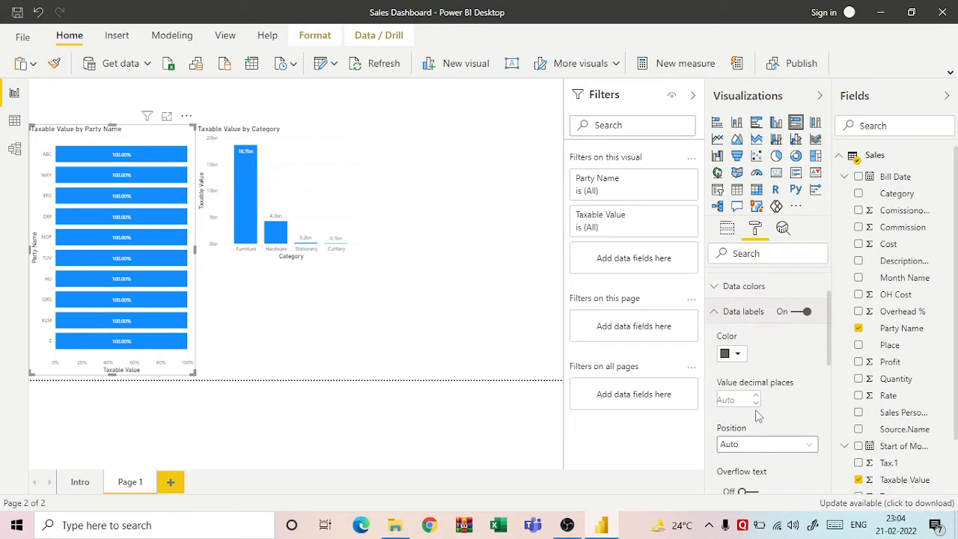
scroll(757, 416, down, 1)
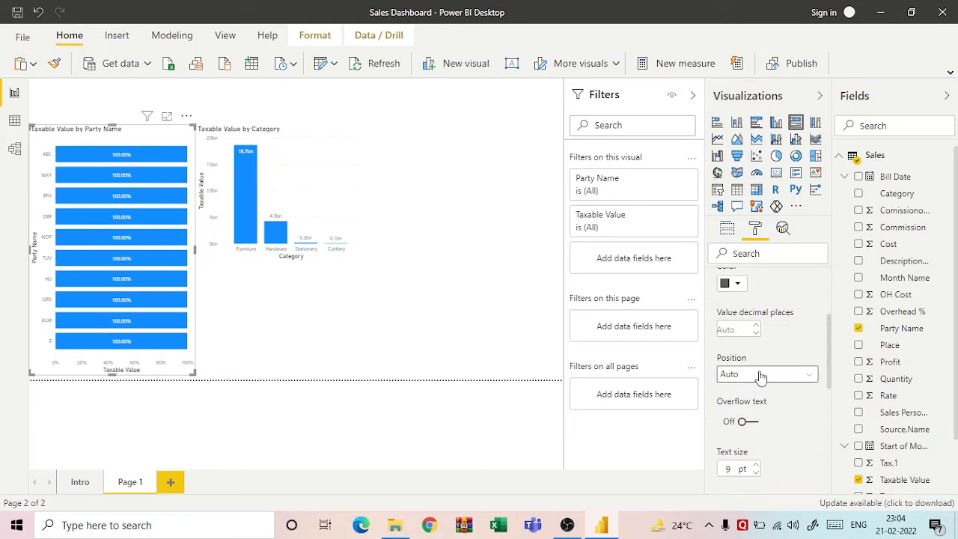
click(760, 375)
click(761, 383)
scroll(760, 374, down, 2)
scroll(760, 369, down, 1)
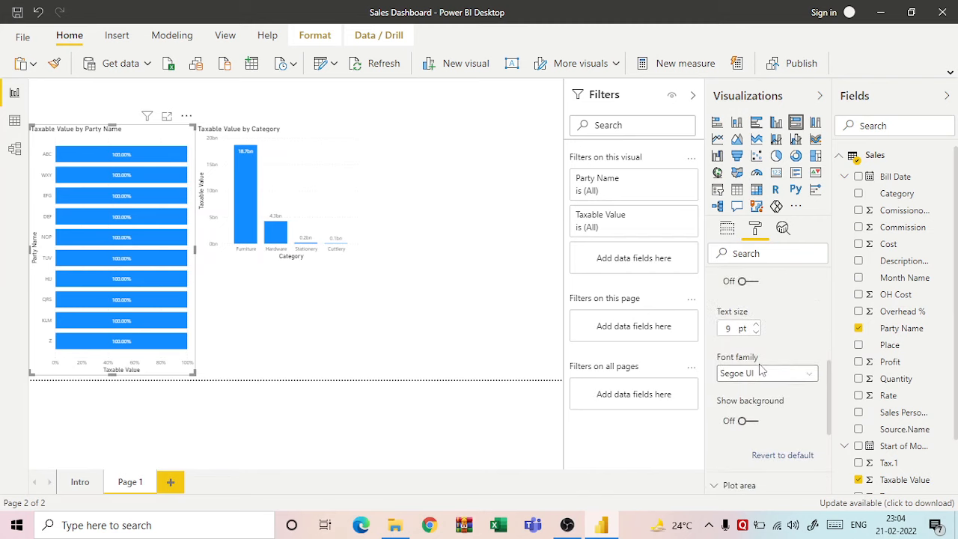
scroll(761, 369, up, 3)
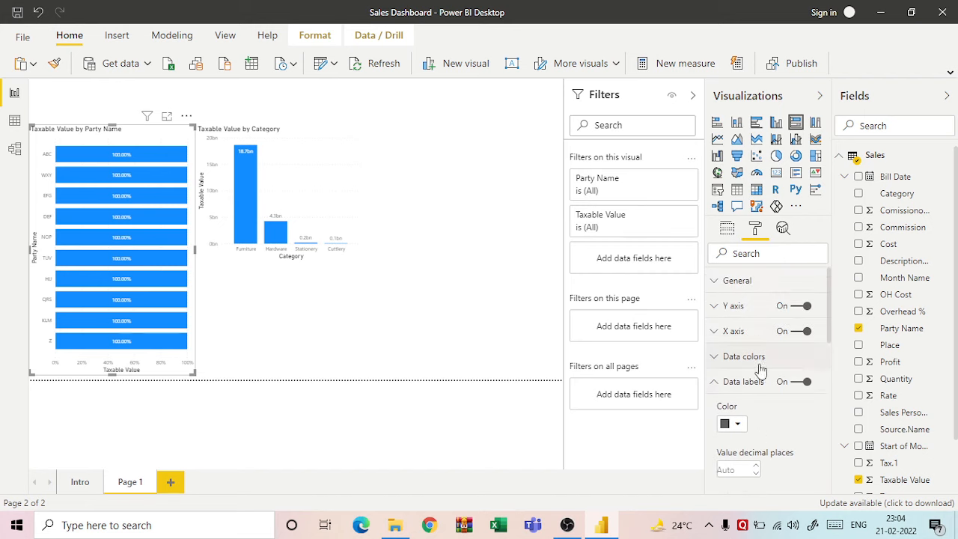
click(754, 472)
scroll(763, 447, down, 1)
scroll(757, 453, down, 2)
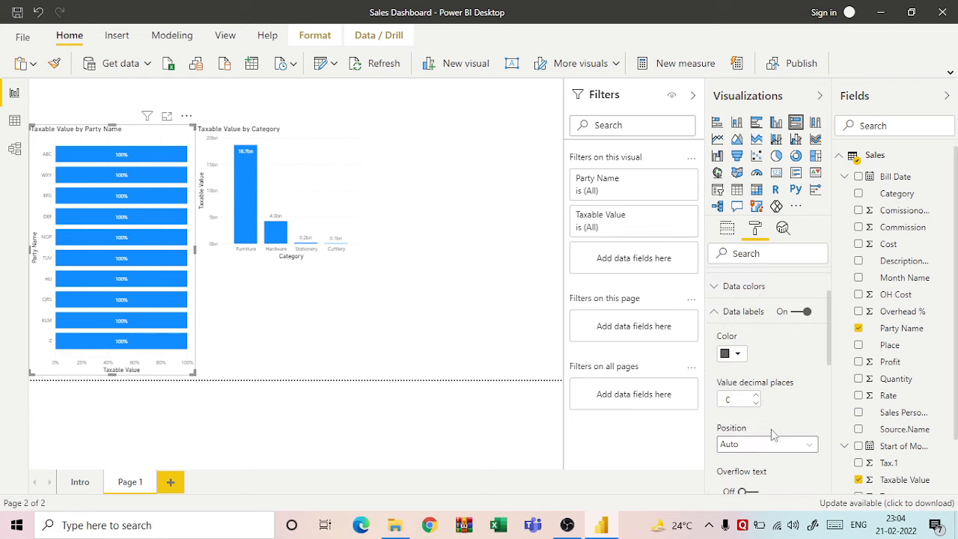
scroll(778, 448, down, 4)
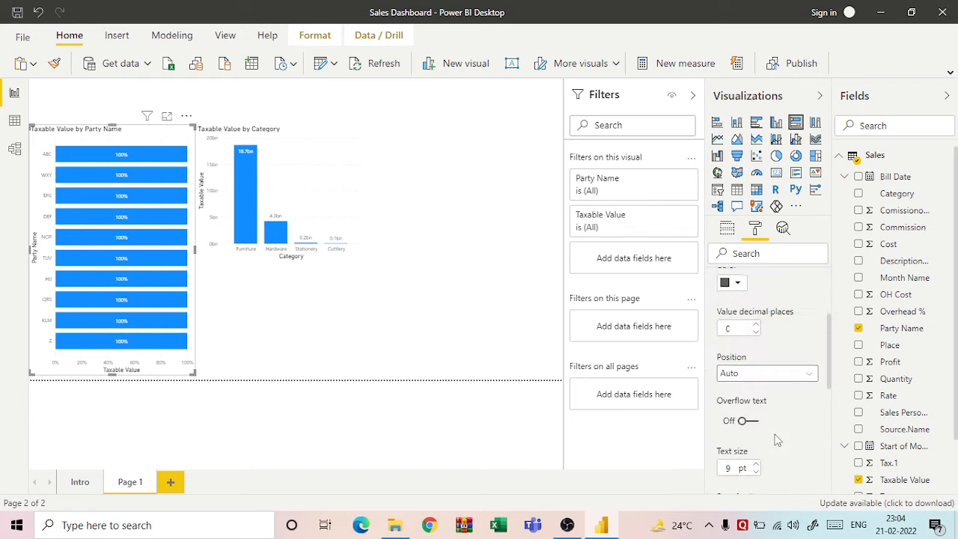
scroll(778, 438, down, 2)
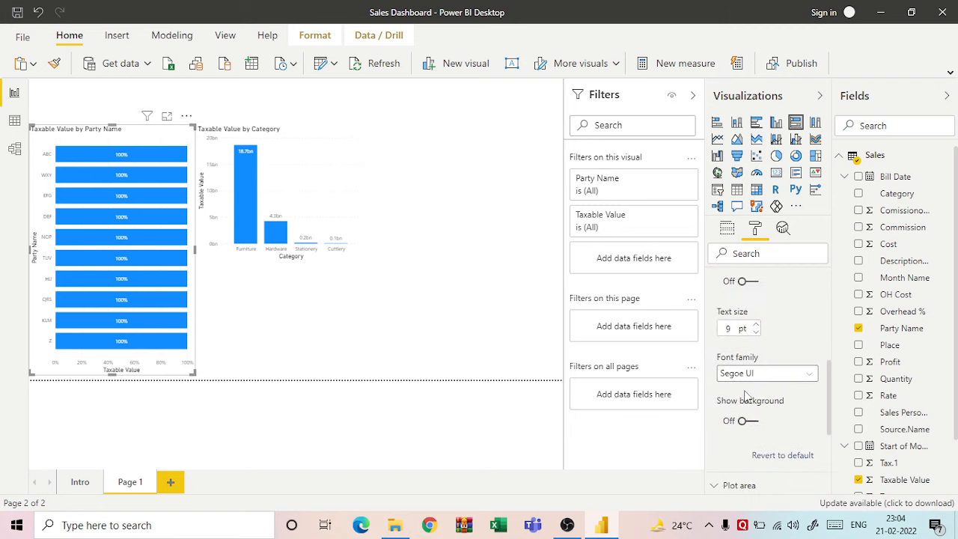
- Add a filled map below the category chart with Place as its location and Taxable Value as its tooltip value
click(454, 177)
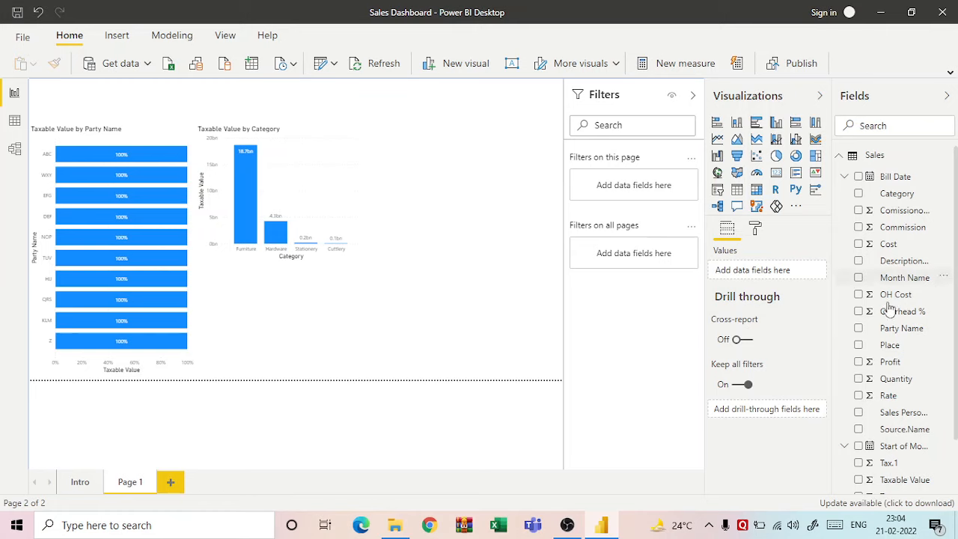
click(737, 178)
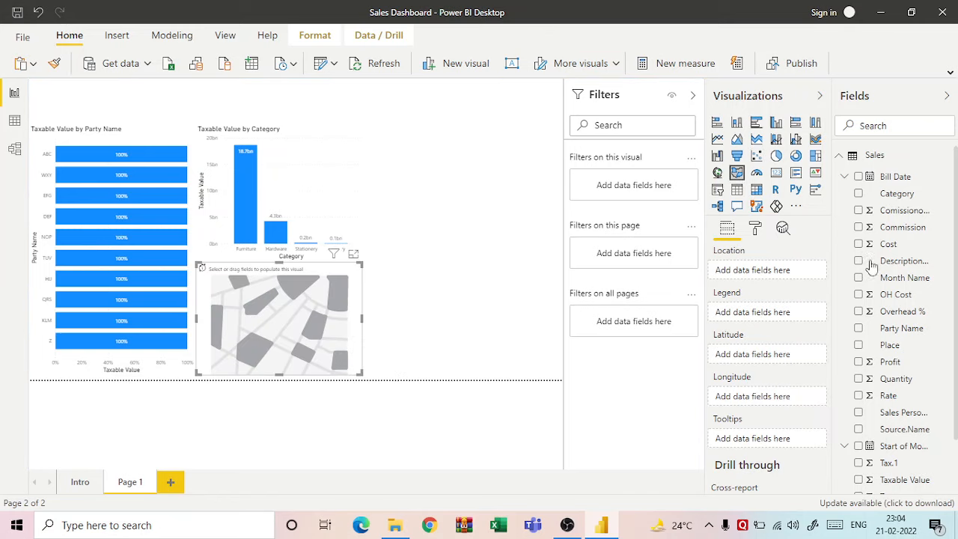
click(858, 344)
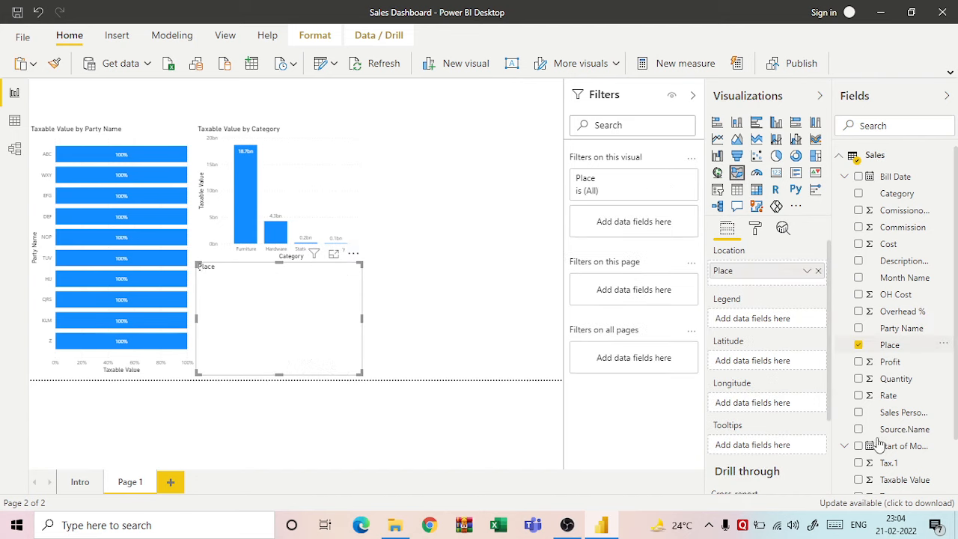
click(860, 480)
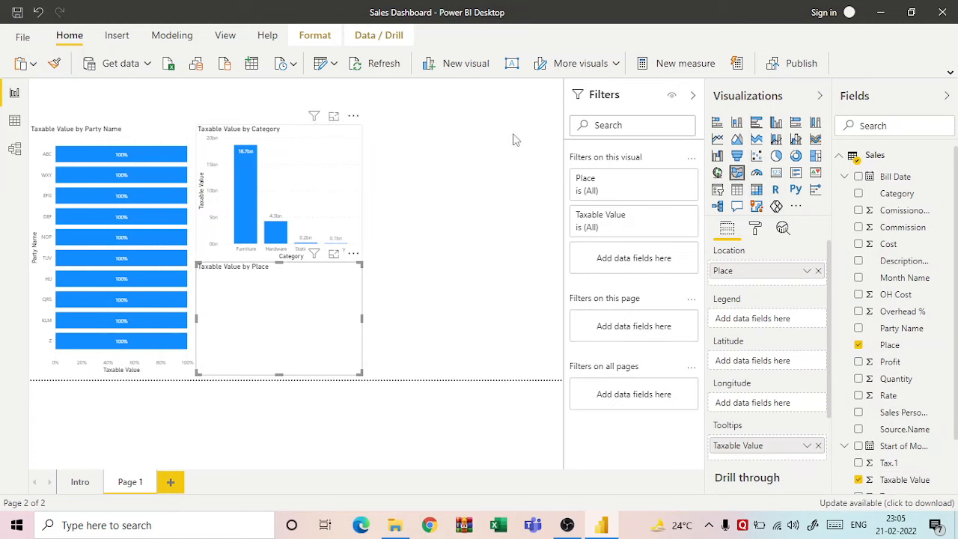
- Move the category chart away from the map and examine the taxable values of Indian places in the map's focus mode
drag(302, 131, 468, 131)
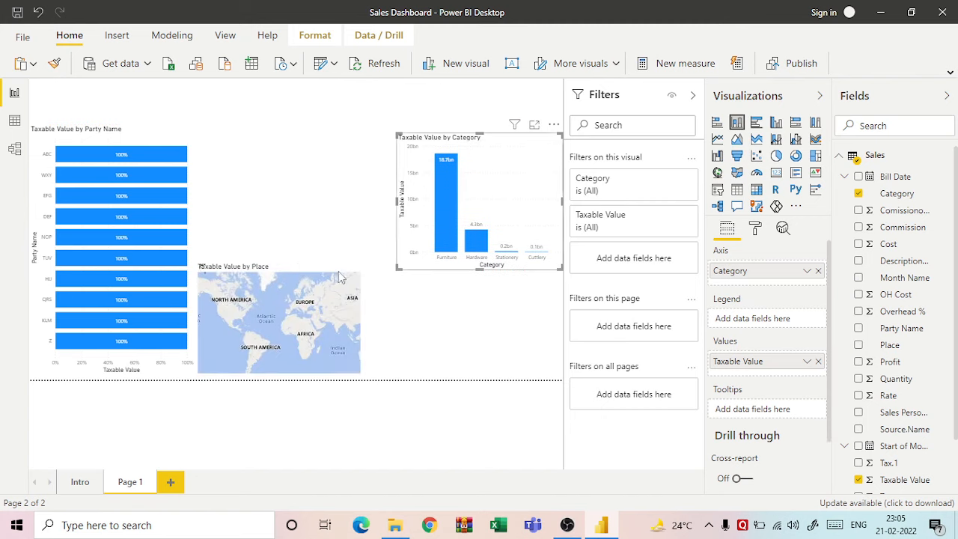
click(261, 271)
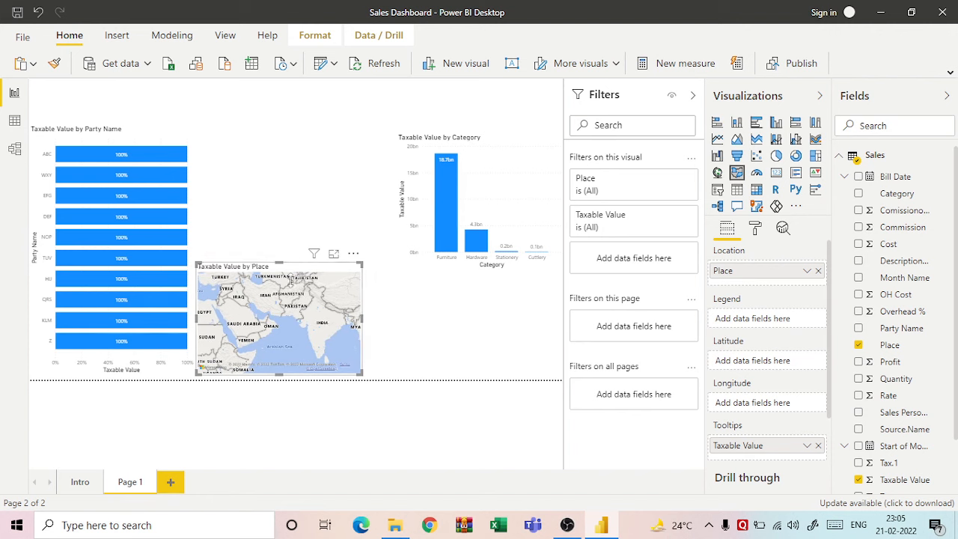
click(334, 255)
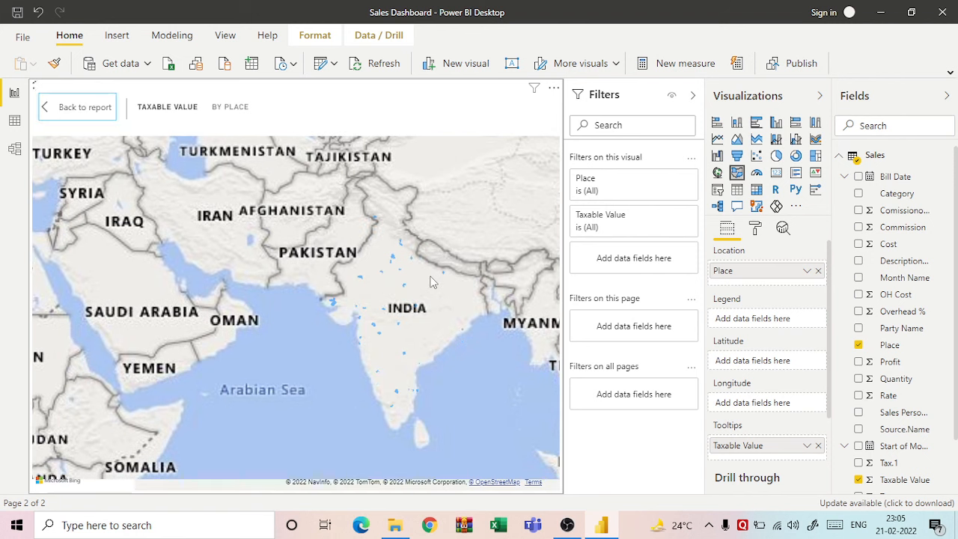
scroll(423, 301, up, 1)
scroll(322, 278, up, 1)
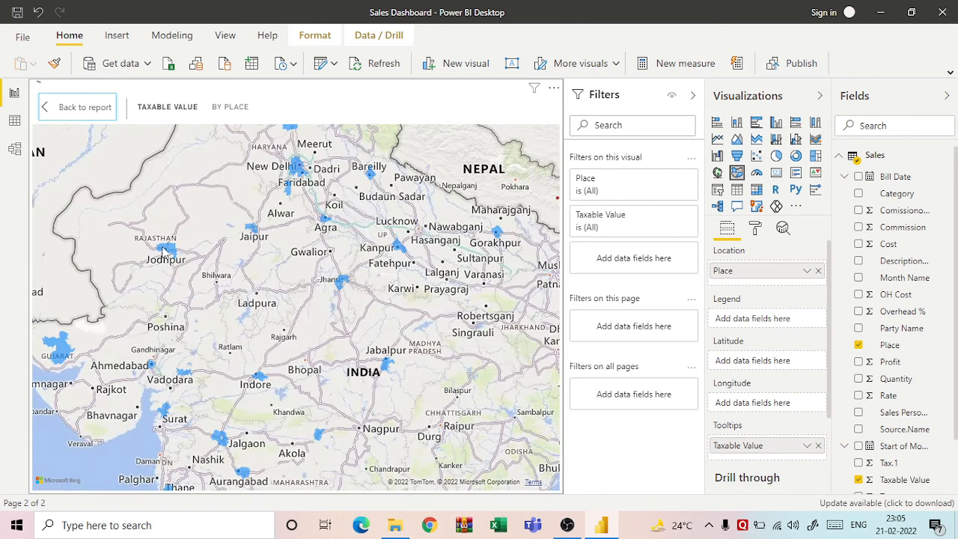
mouse_move(163, 251)
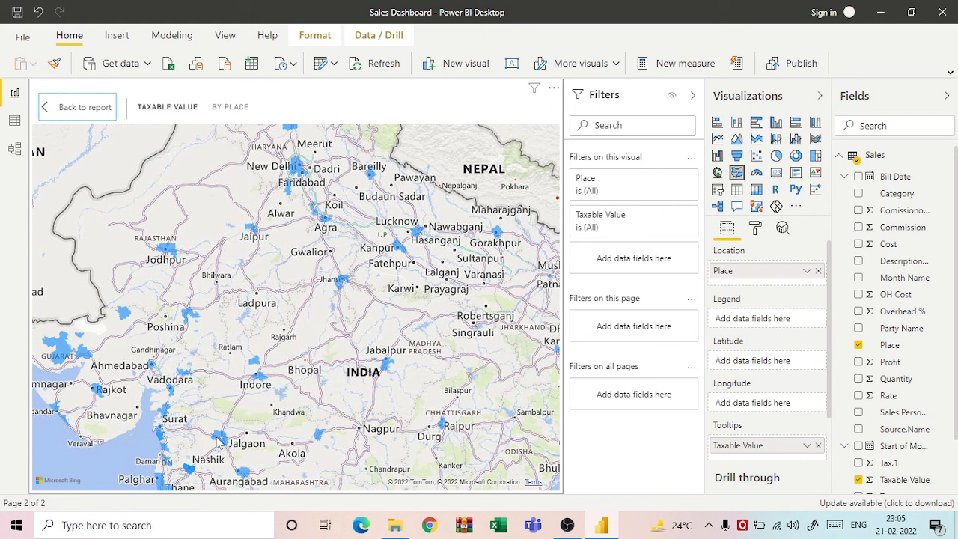
mouse_move(217, 441)
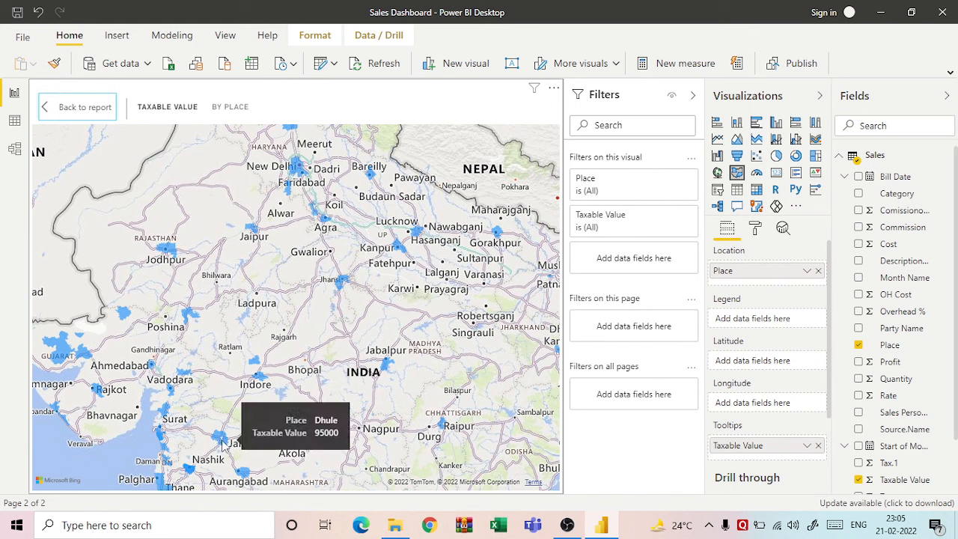
ctrl+click(70, 116)
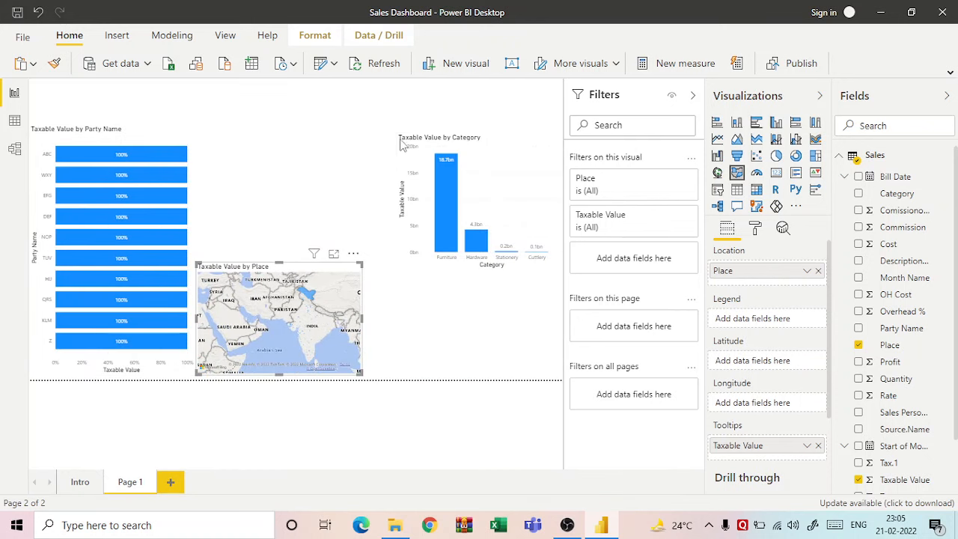
- Move the category chart back above the map and add a stacked column chart beside it, widened to the page edge
drag(256, 131, 217, 129)
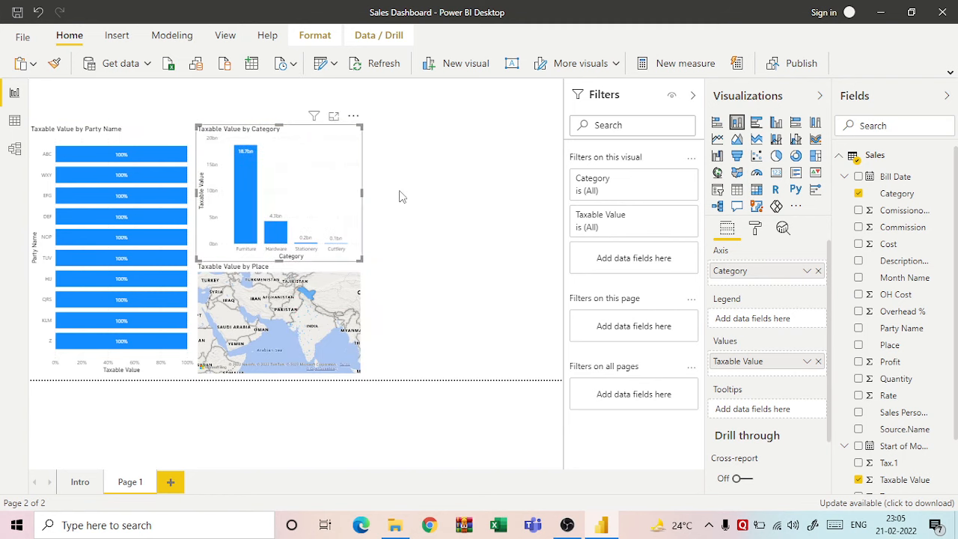
click(559, 210)
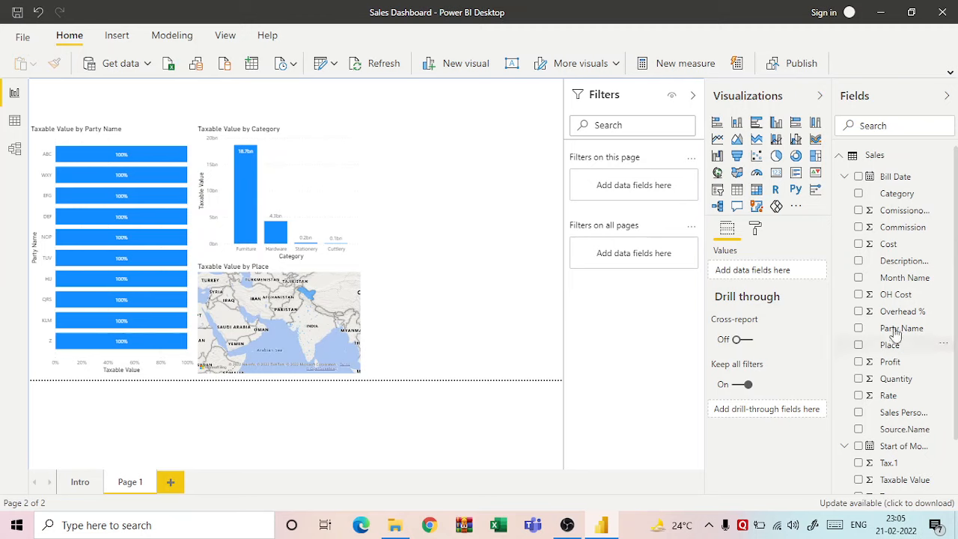
click(737, 123)
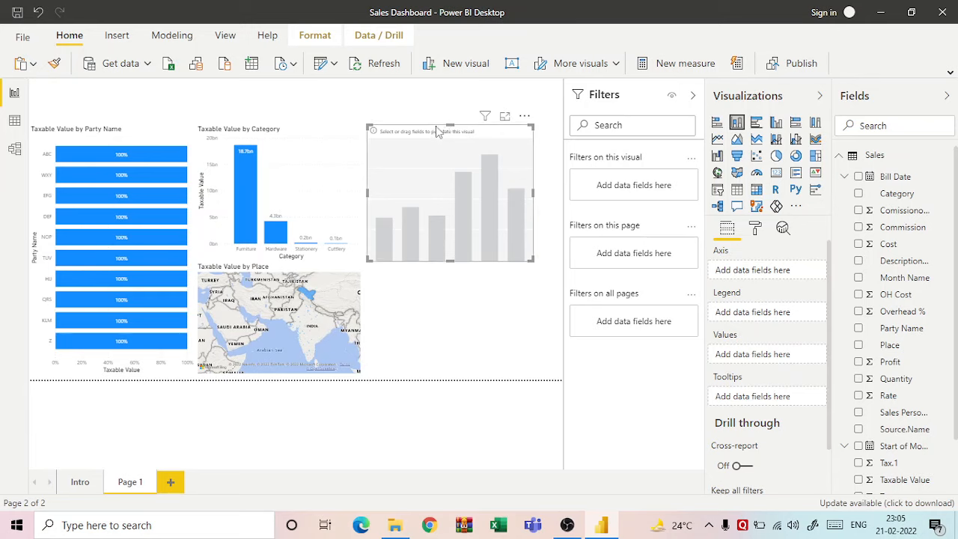
drag(437, 124, 486, 146)
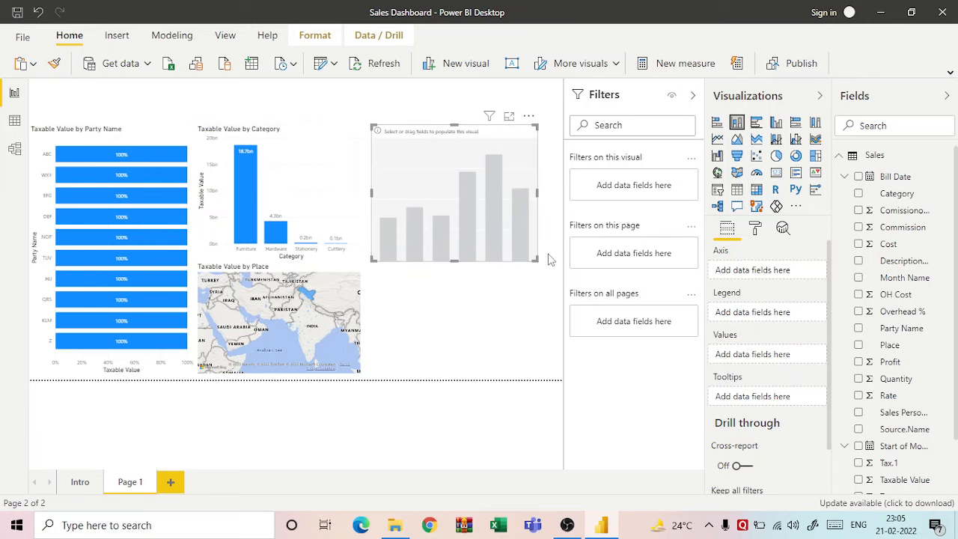
drag(537, 195, 562, 196)
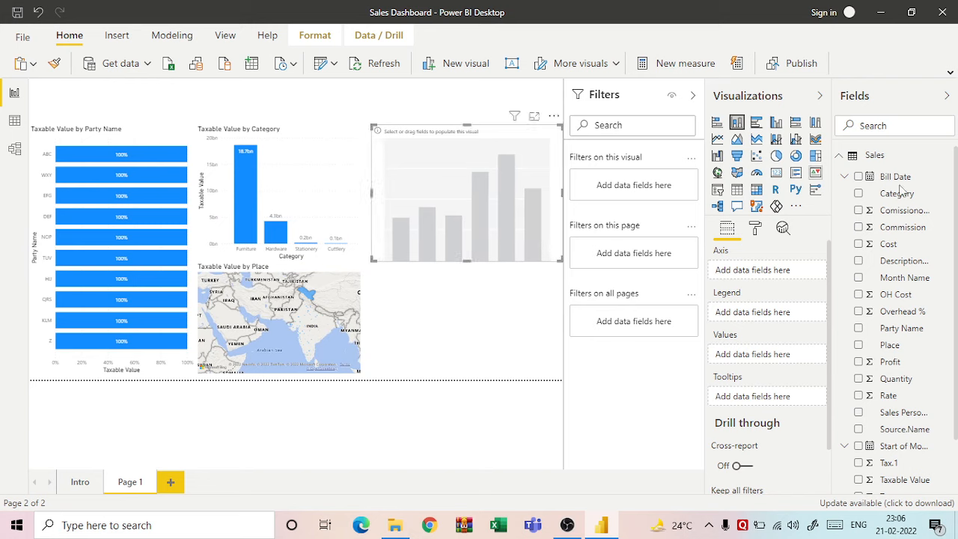
- Plot Taxable Value by Description Of Goods in the new stacked column chart and turn on its data labels
click(858, 261)
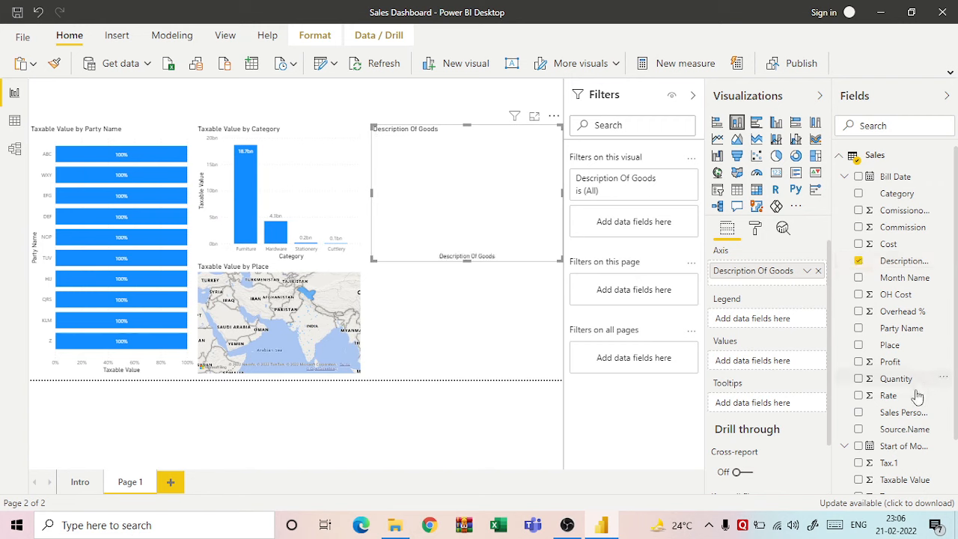
click(858, 480)
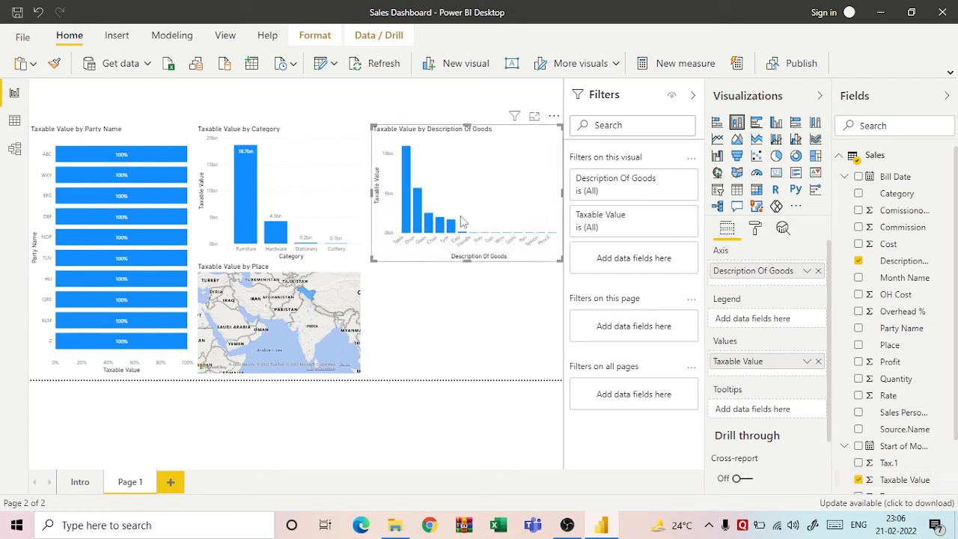
click(755, 230)
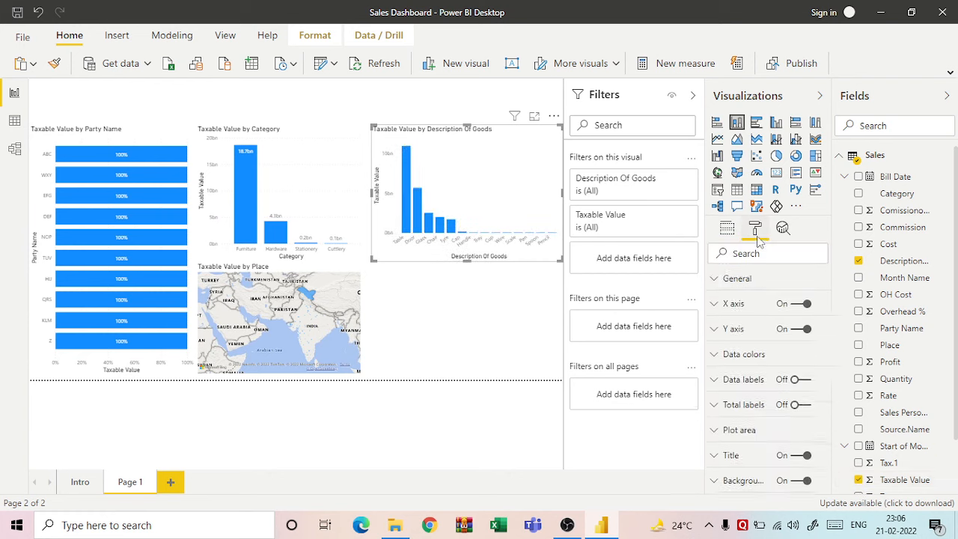
click(797, 383)
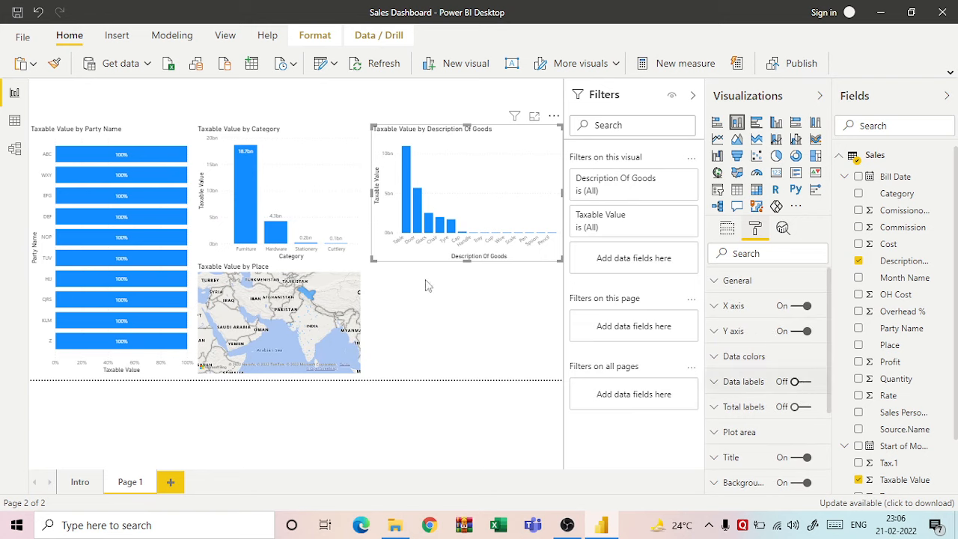
- Check the display unit options for the data labels of the Taxable Value by Category chart
click(131, 136)
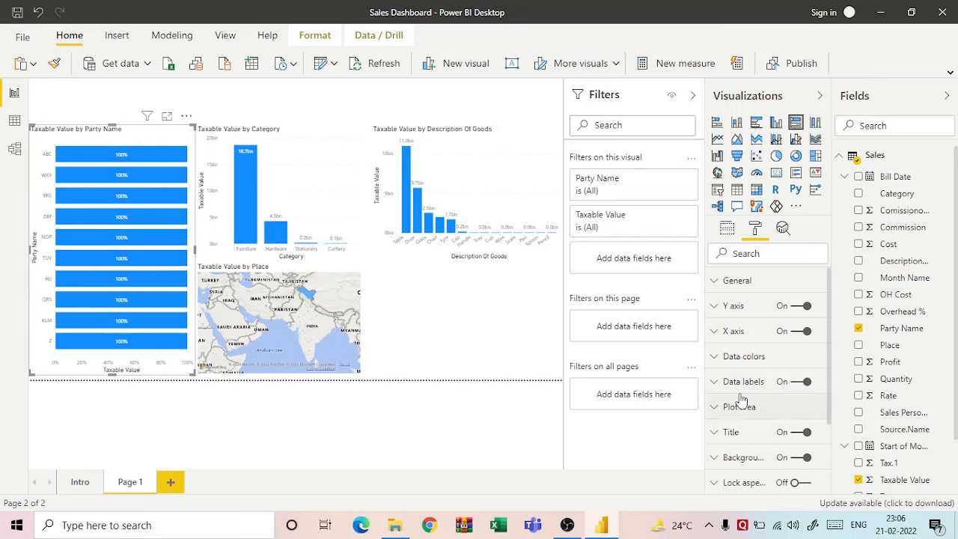
click(296, 166)
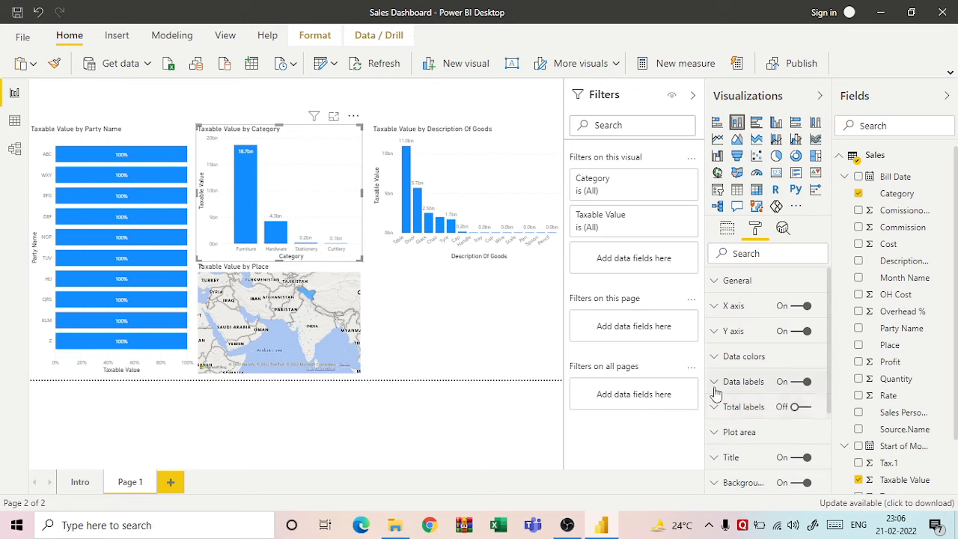
click(715, 385)
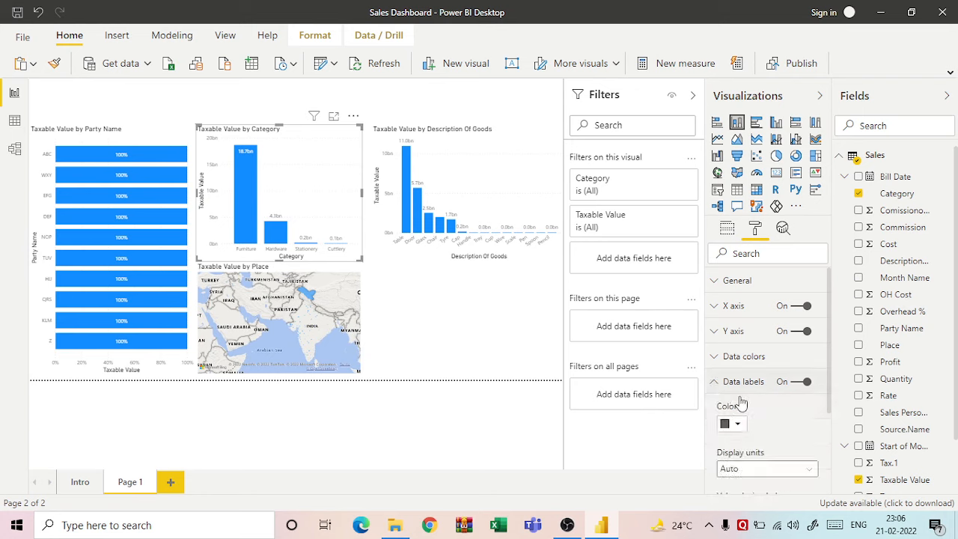
scroll(782, 414, down, 1)
scroll(782, 414, down, 1)
click(776, 402)
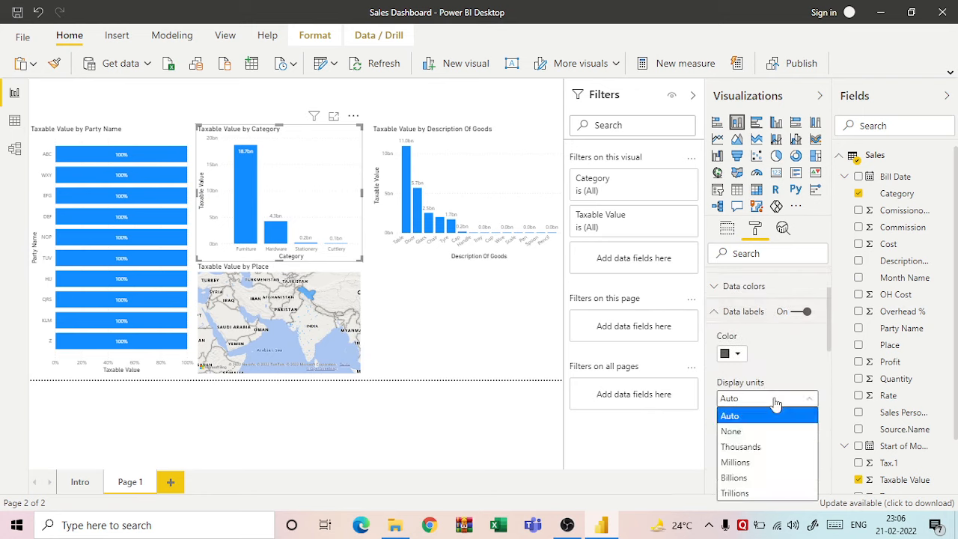
click(776, 403)
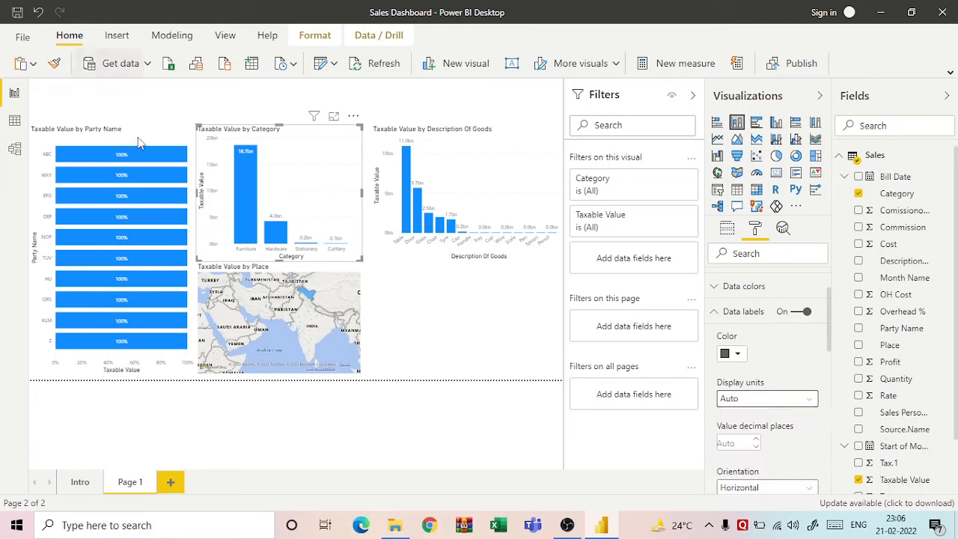
- Add a slicer below the Description Of Goods chart, narrow it beside the map and assign the Year field to it
click(486, 294)
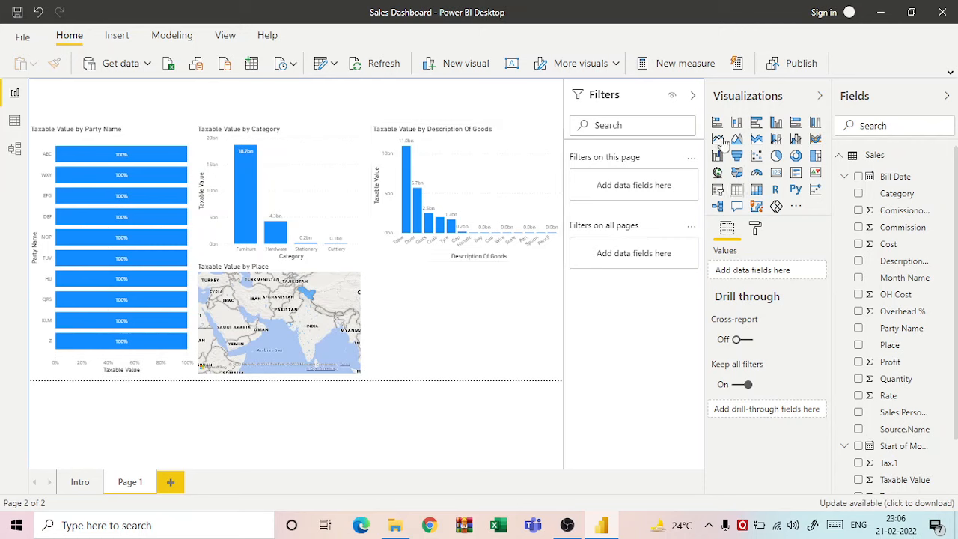
click(718, 195)
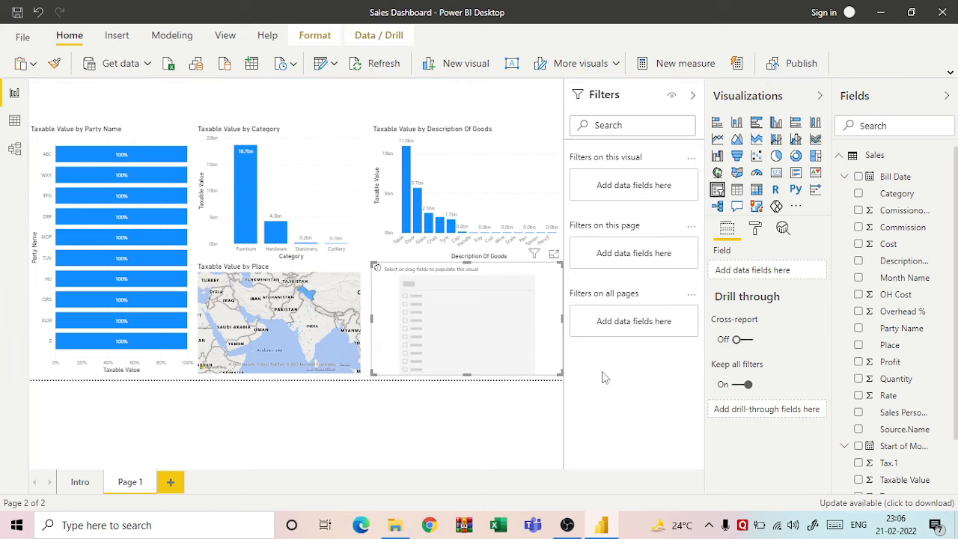
drag(554, 371, 445, 374)
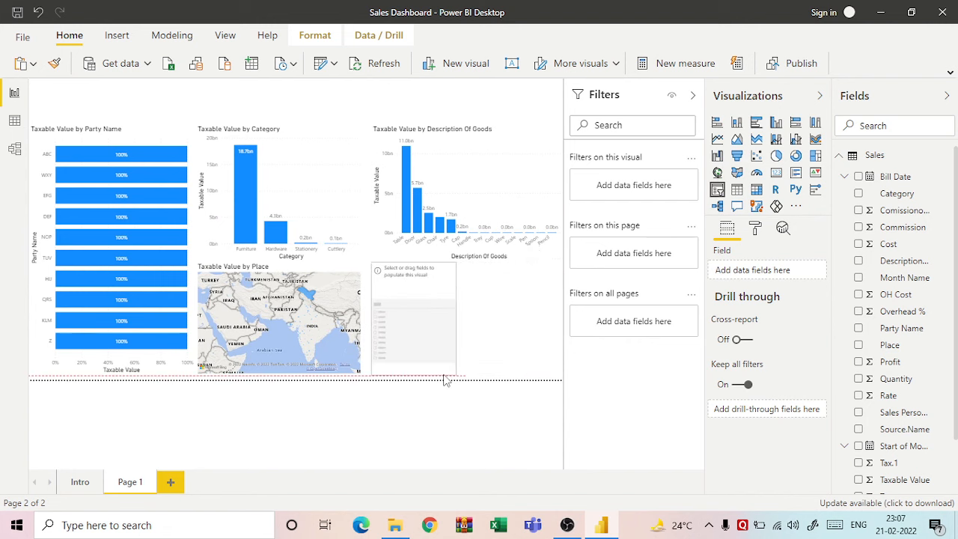
scroll(919, 303, down, 3)
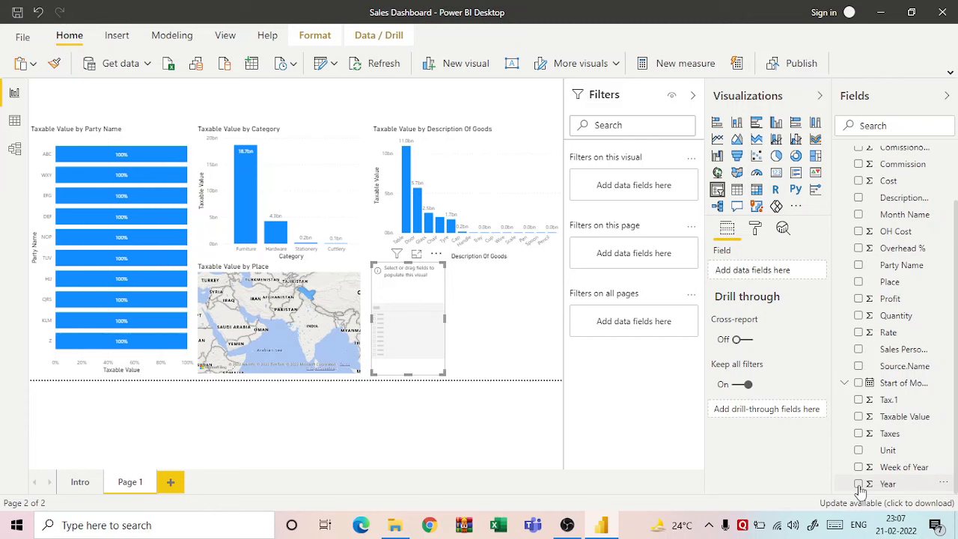
click(858, 484)
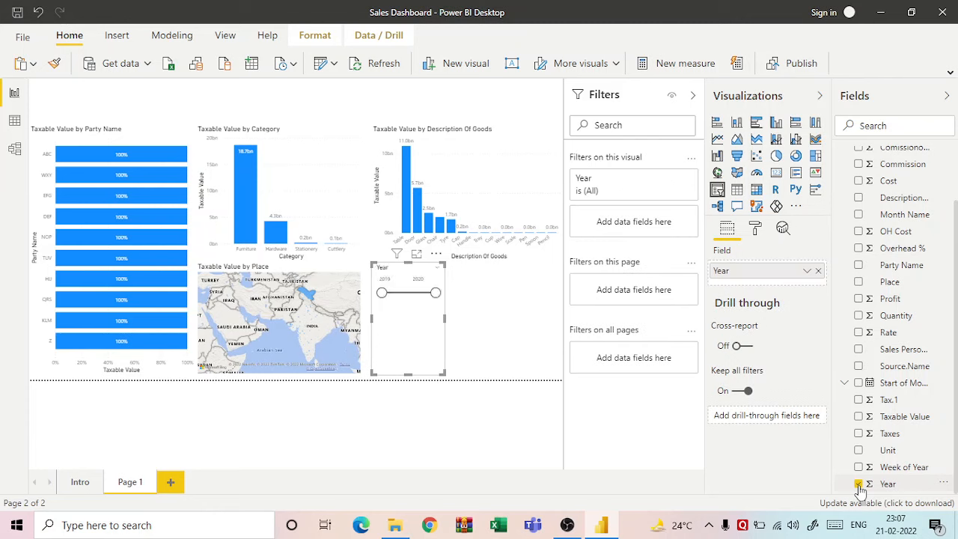
- Switch the Year slicer to the List style and shorten it to fit its entries
click(435, 256)
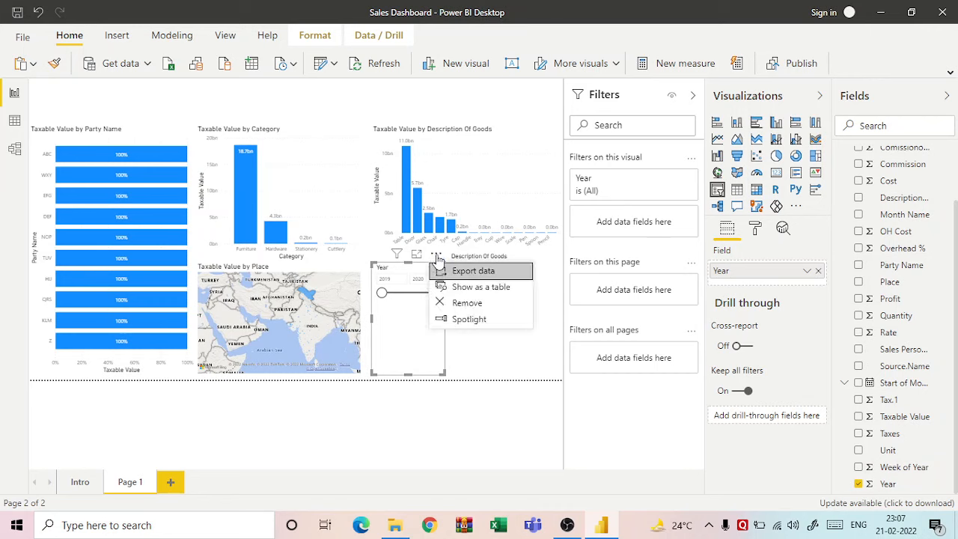
key(Escape)
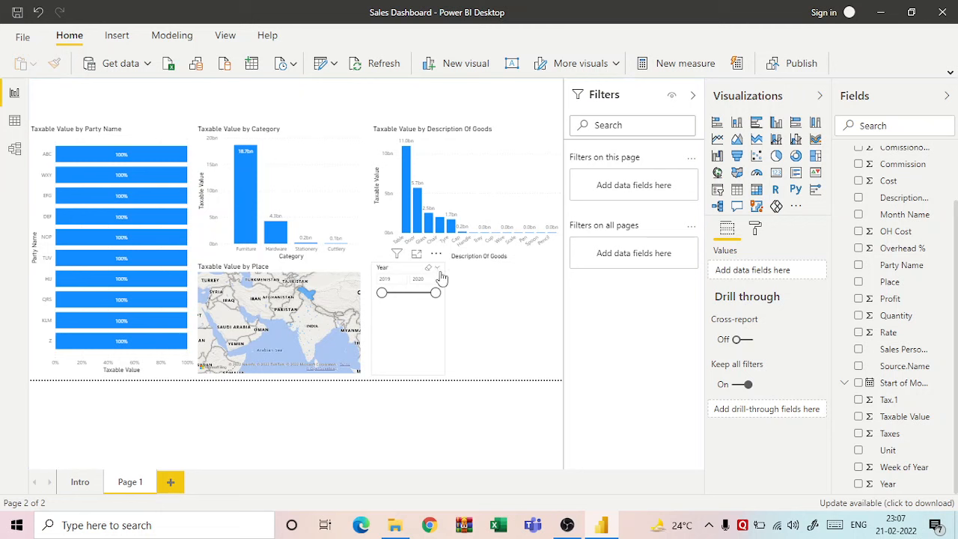
click(441, 276)
click(437, 270)
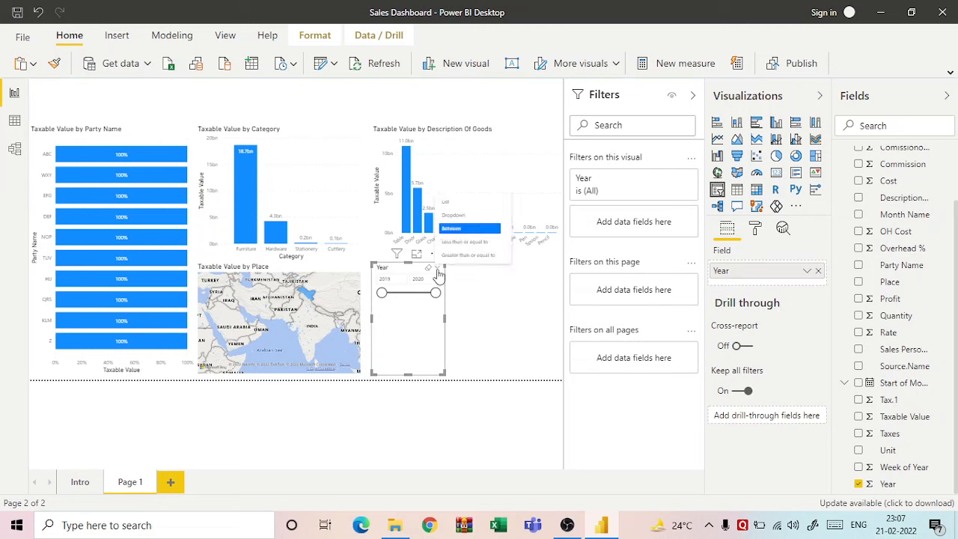
click(451, 228)
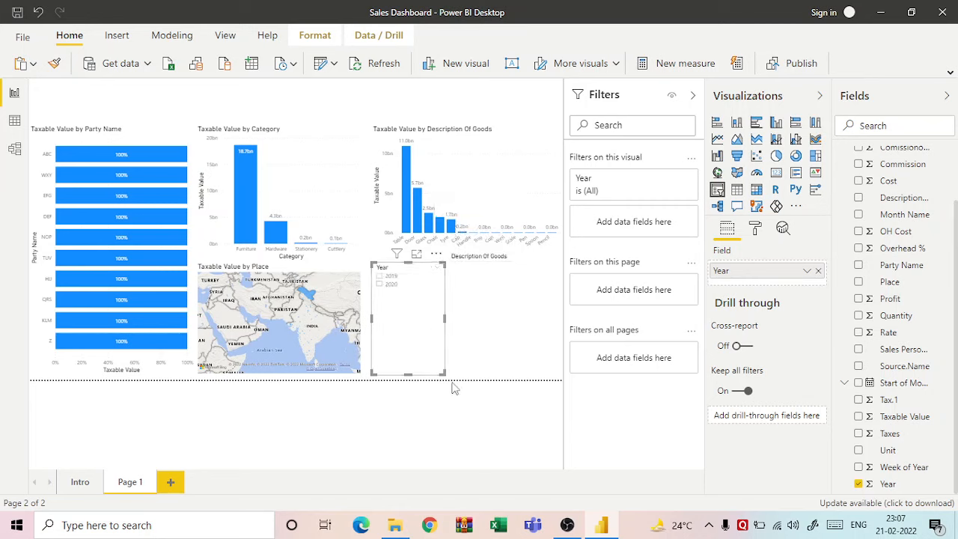
drag(442, 372, 441, 312)
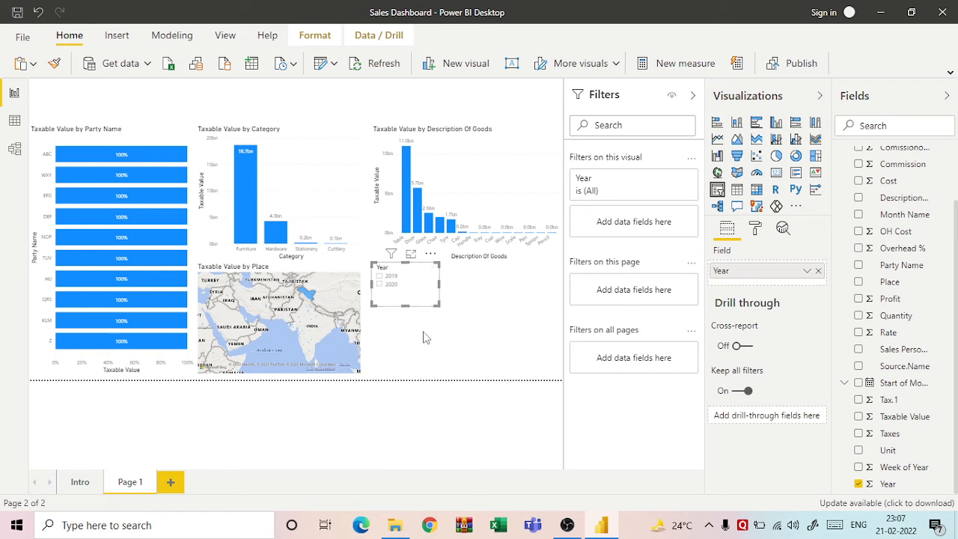
- Add a Month Name slicer directly below the Year slicer
click(472, 341)
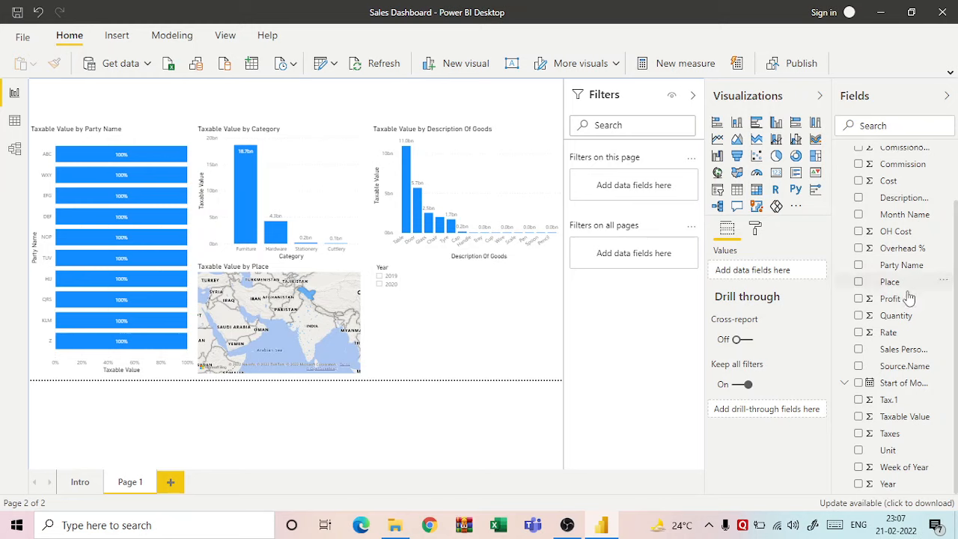
click(717, 191)
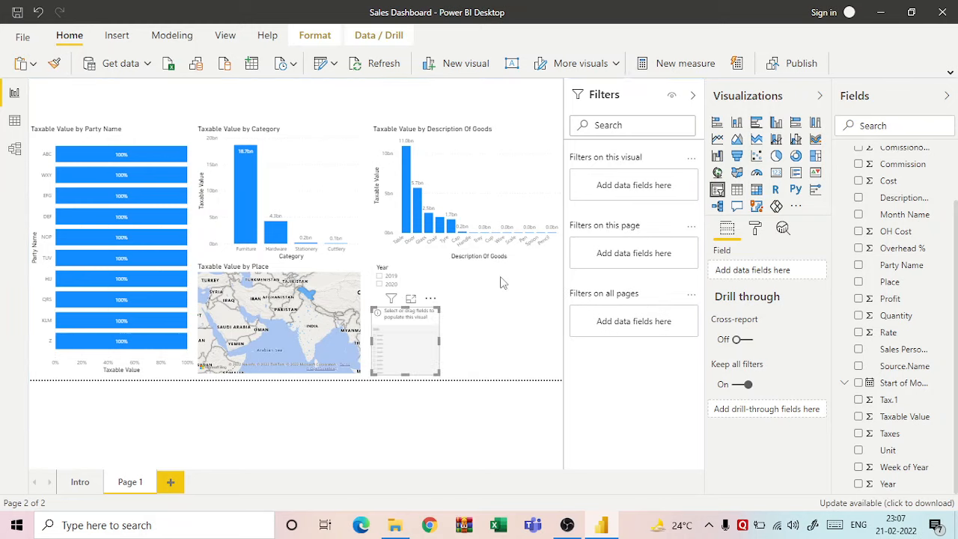
click(858, 215)
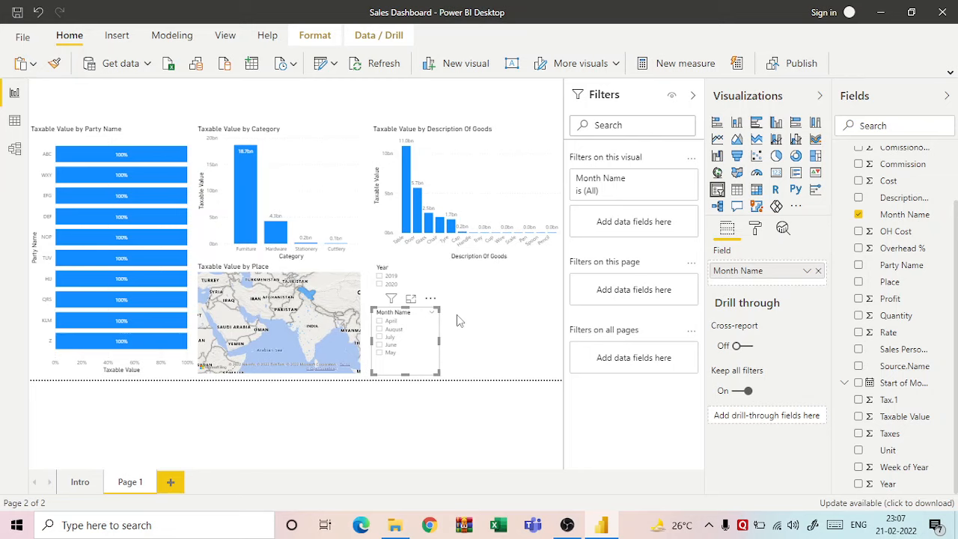
- Add a Sales Person Name slicer beside the Month Name slicer and extend it up to the Year slicer's upper edge
click(504, 332)
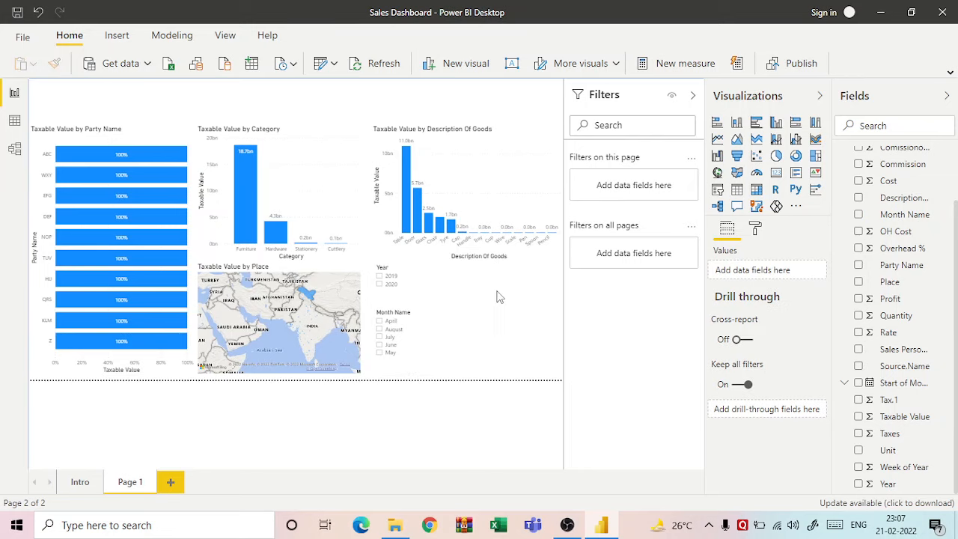
click(718, 191)
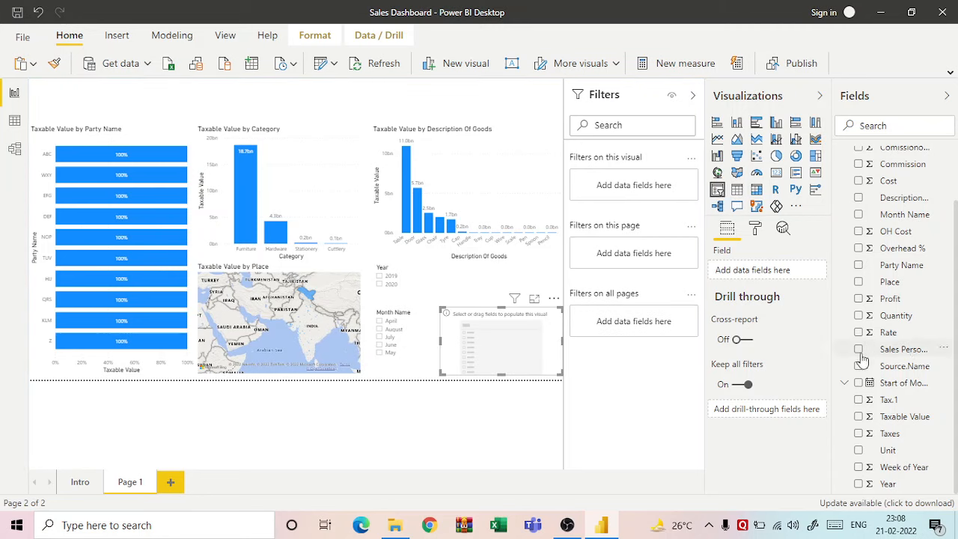
drag(862, 360, 482, 307)
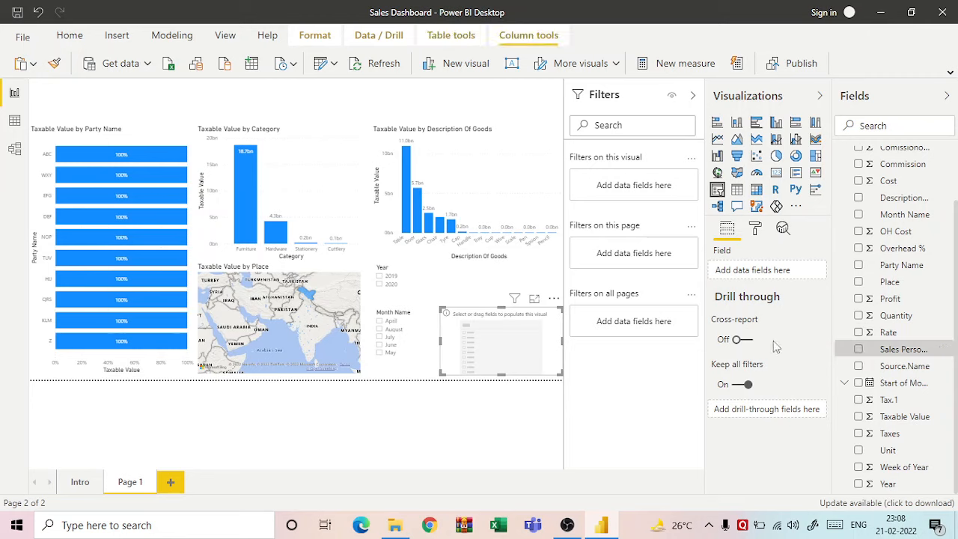
click(859, 350)
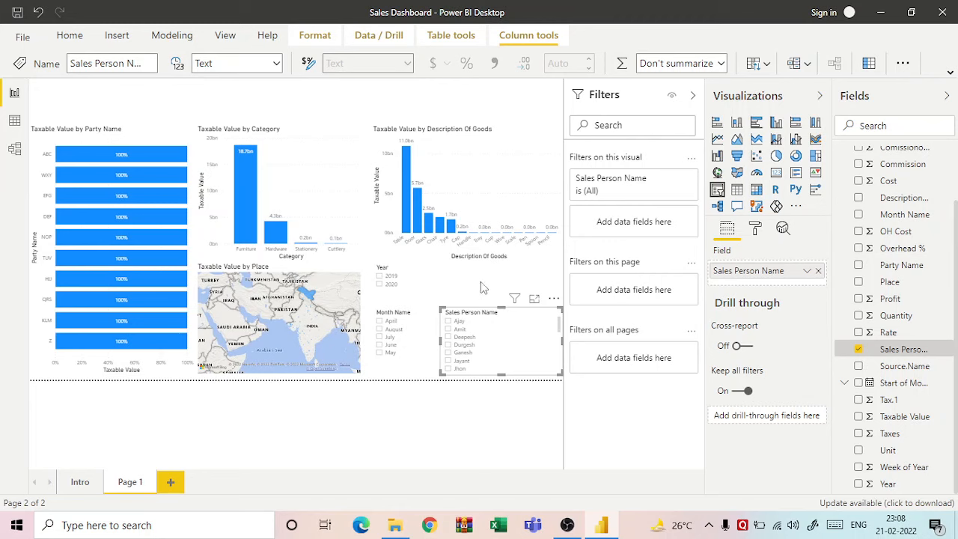
drag(505, 298, 501, 266)
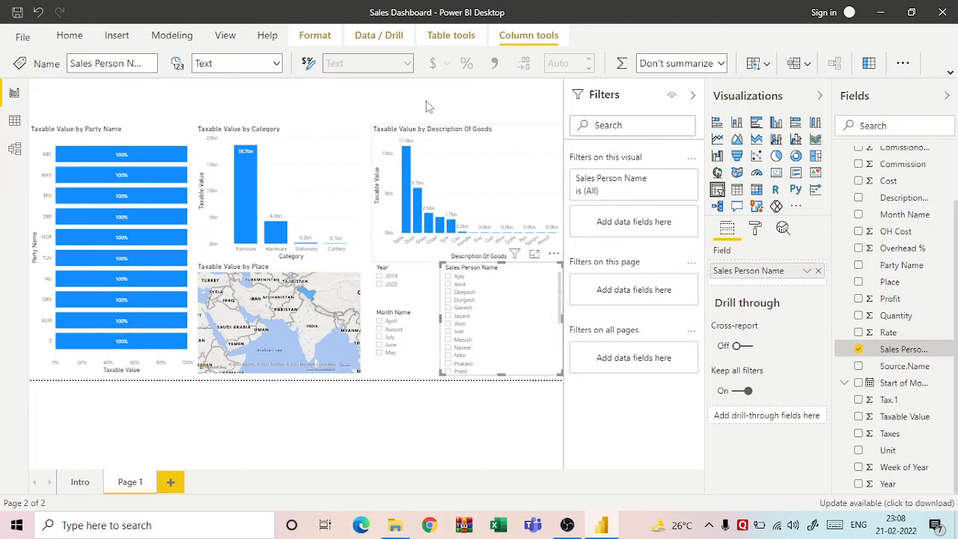
- Add a card visual, shrink it and place it in the page's upper-right corner above the Description Of Goods chart
click(507, 97)
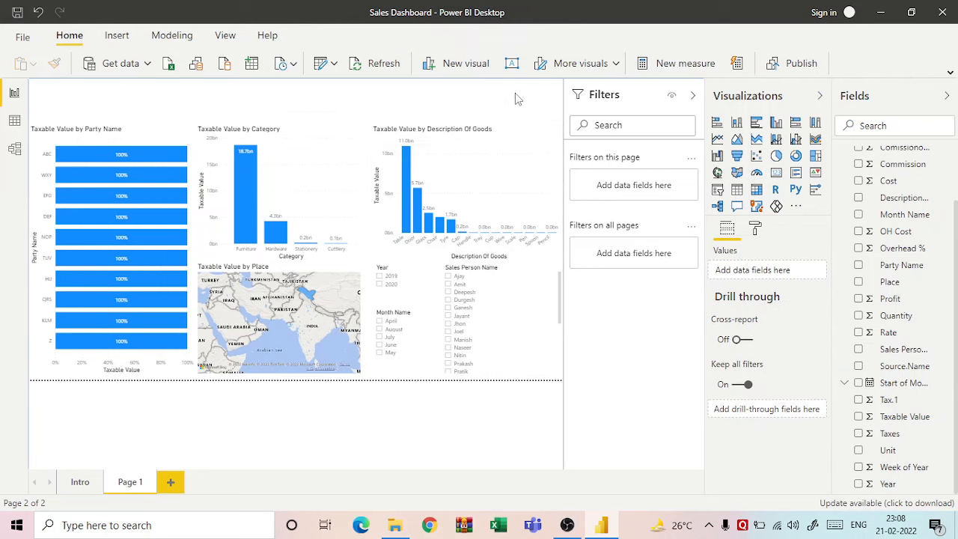
click(776, 173)
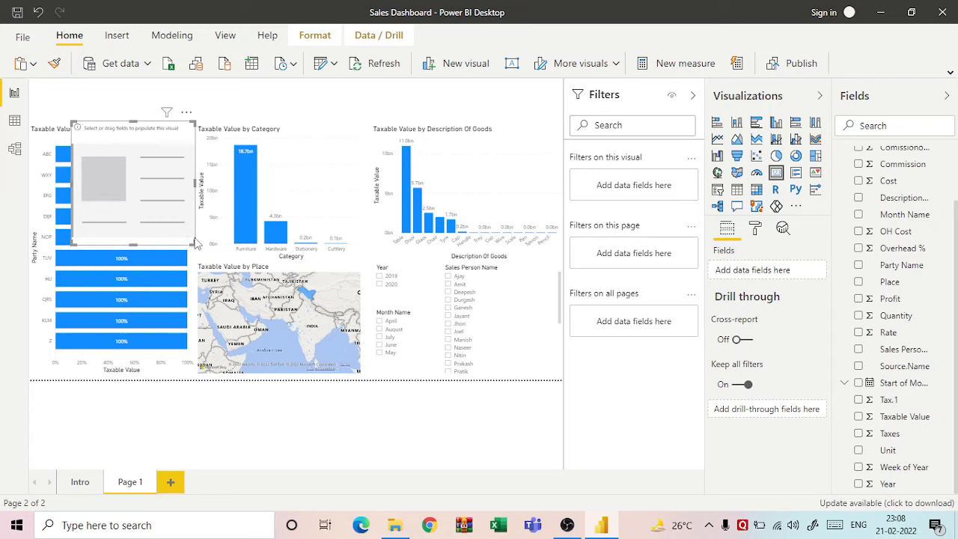
drag(196, 244, 178, 179)
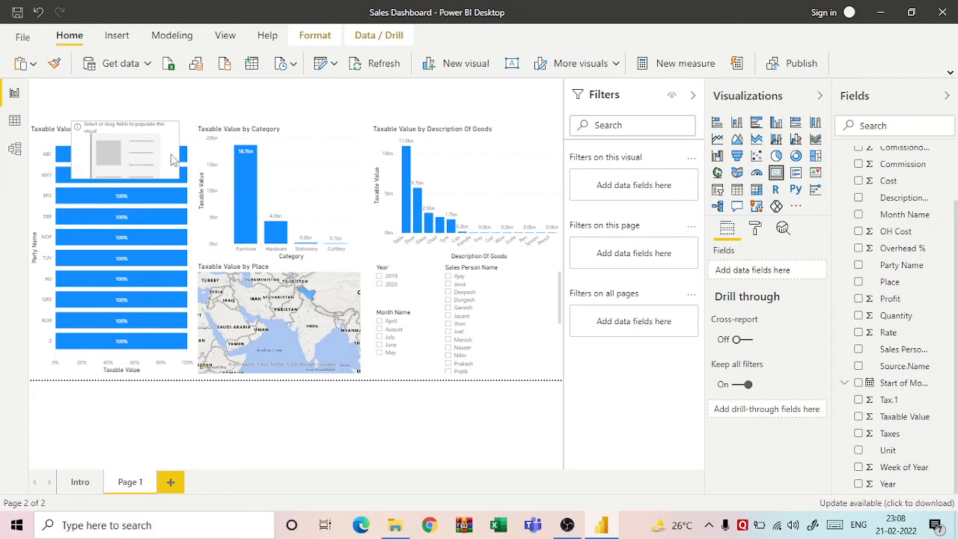
key(Up)
key(Up)
key(Up)
key(Up)
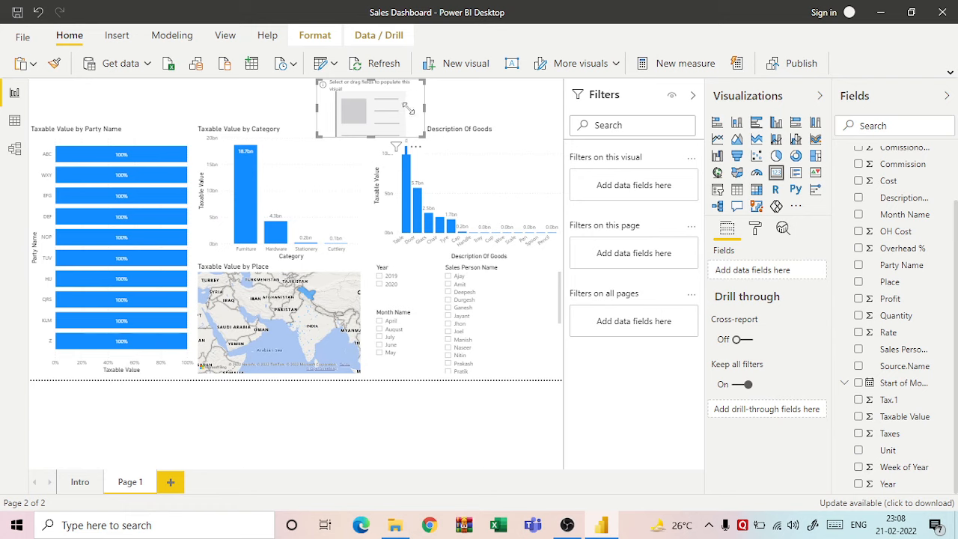
drag(408, 110, 440, 123)
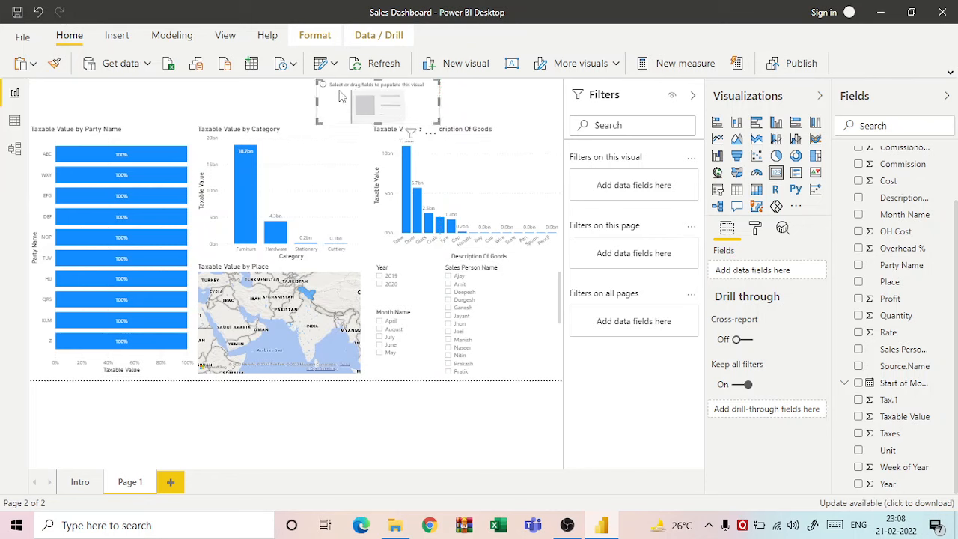
drag(340, 96, 502, 86)
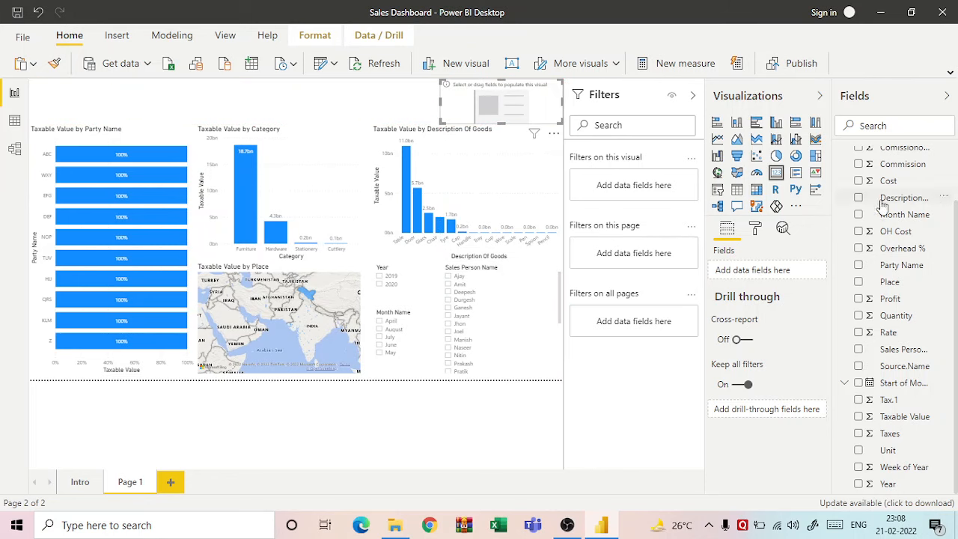
- Show the Taxable Value total in the new card
scroll(879, 214, up, 2)
scroll(882, 209, up, 1)
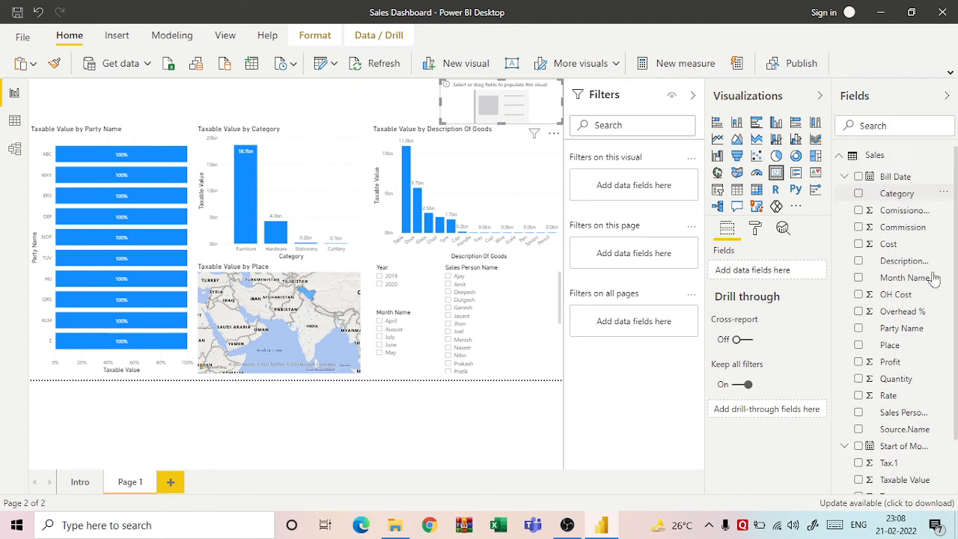
click(858, 479)
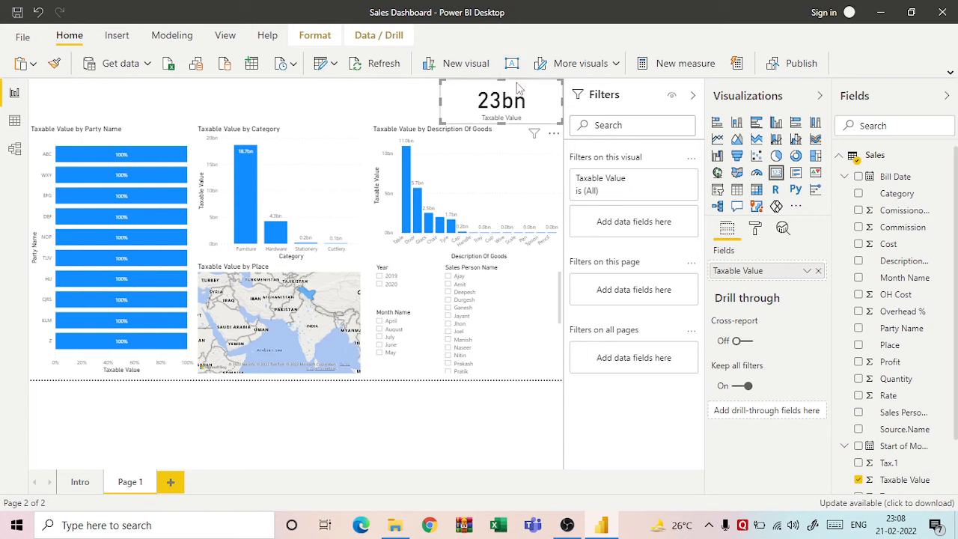
- Insert a text box, stretch it across the top of the page up to the card and enter "Sales Dashboard"
click(305, 91)
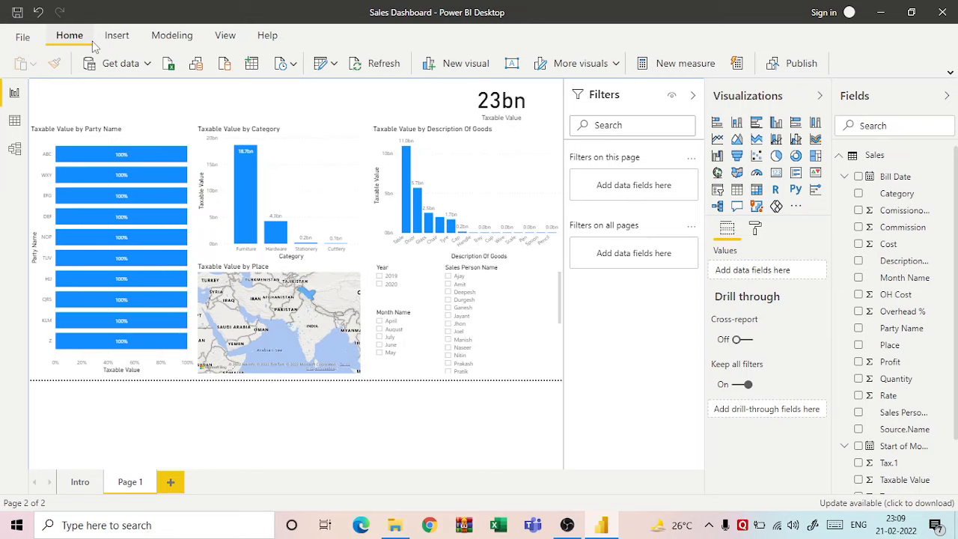
click(116, 35)
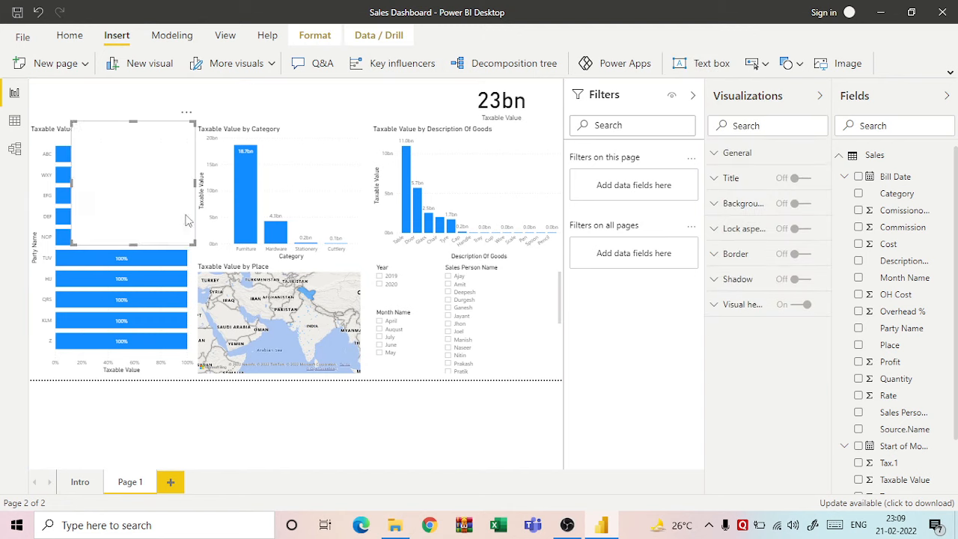
drag(193, 245, 68, 89)
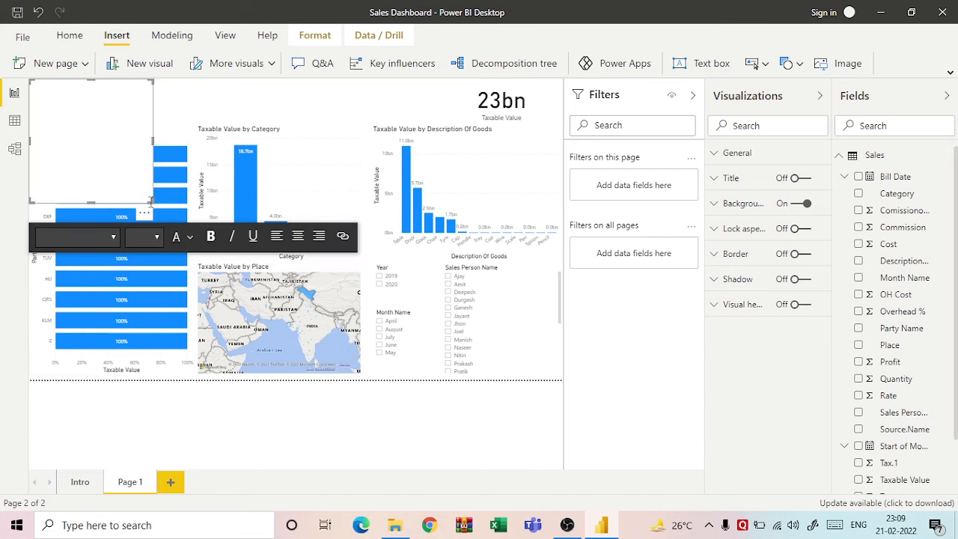
drag(152, 201, 465, 119)
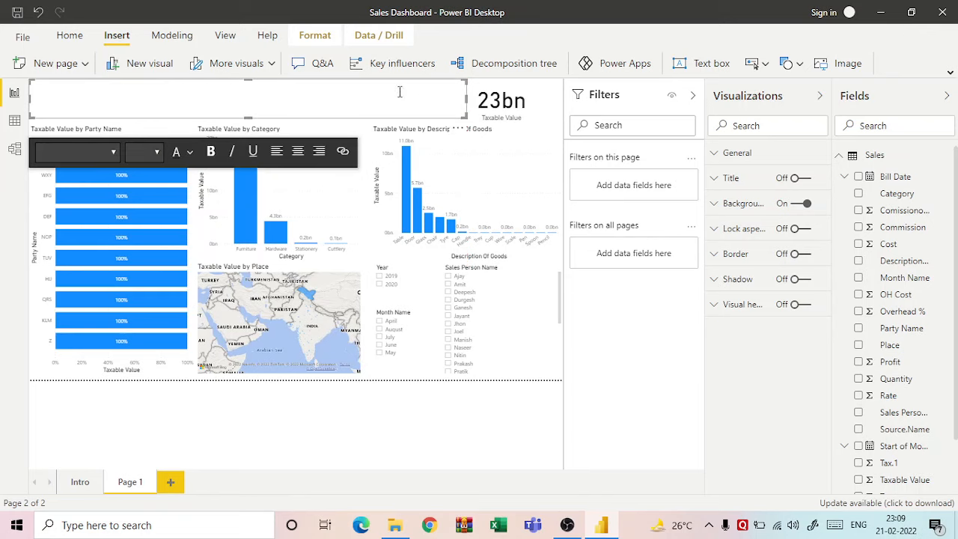
click(389, 94)
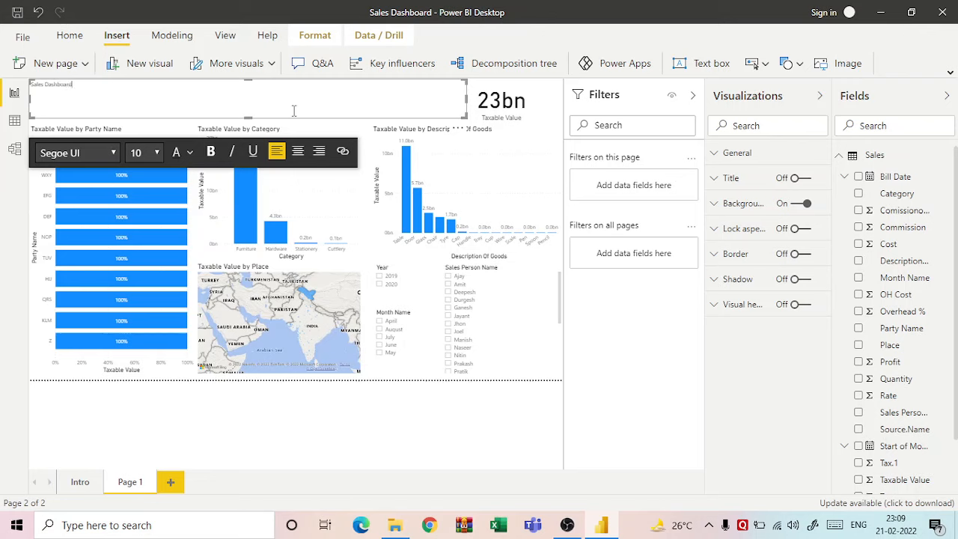
- Centre the "Sales Dashboard" title text and make it bold
key(ctrl+a)
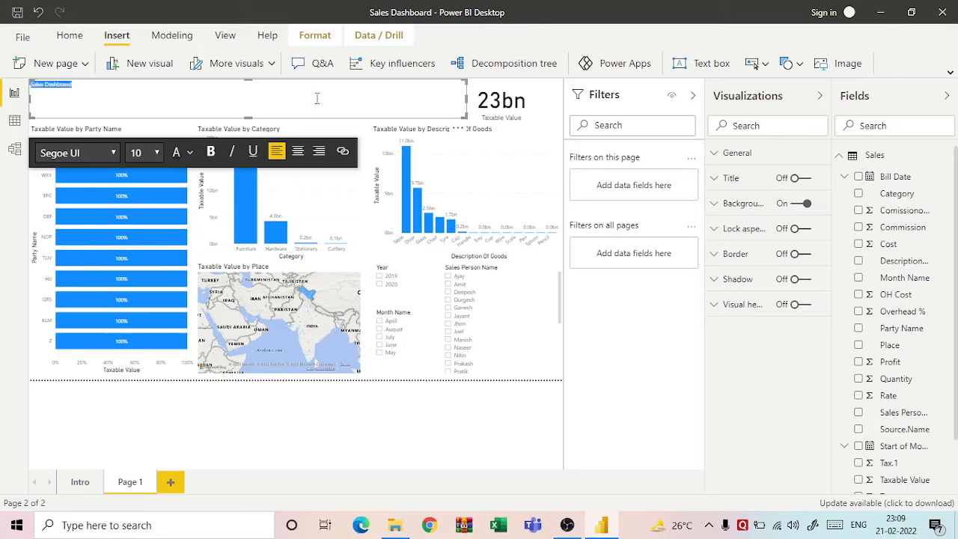
click(297, 151)
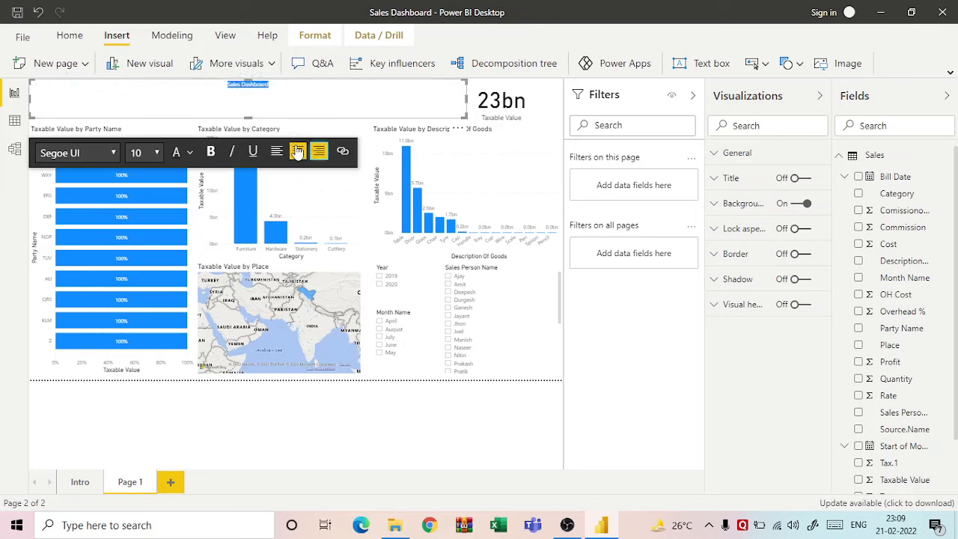
click(319, 151)
click(292, 154)
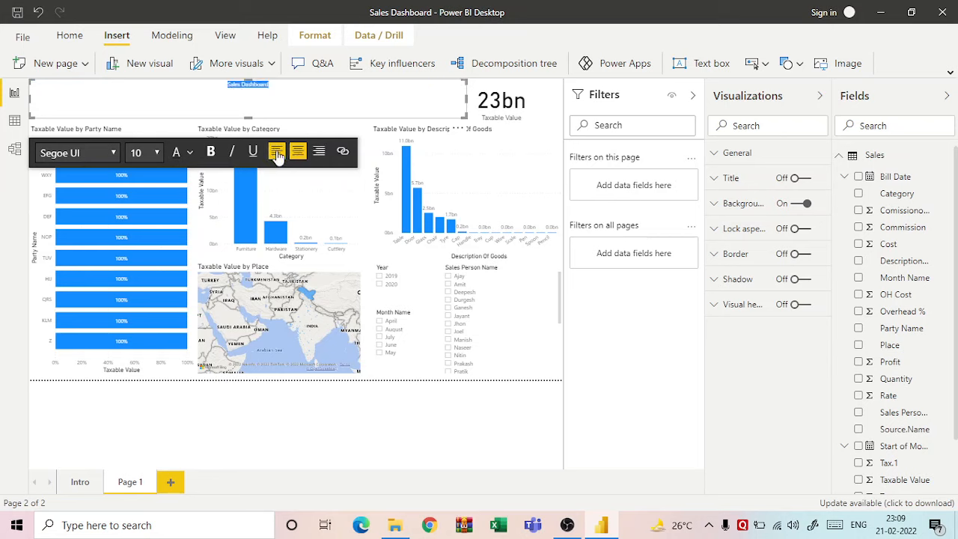
click(209, 151)
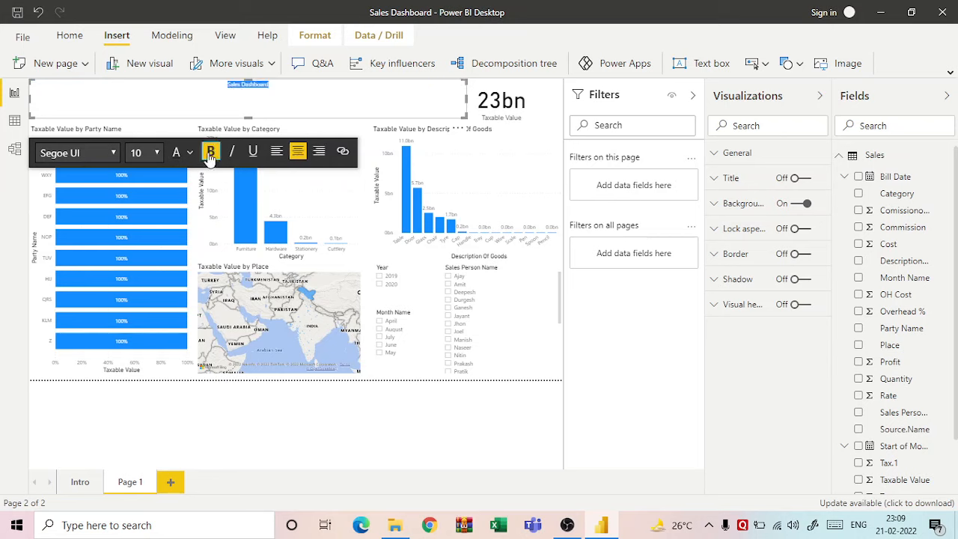
- Set the "Sales Dashboard" title text to font size 32
click(156, 152)
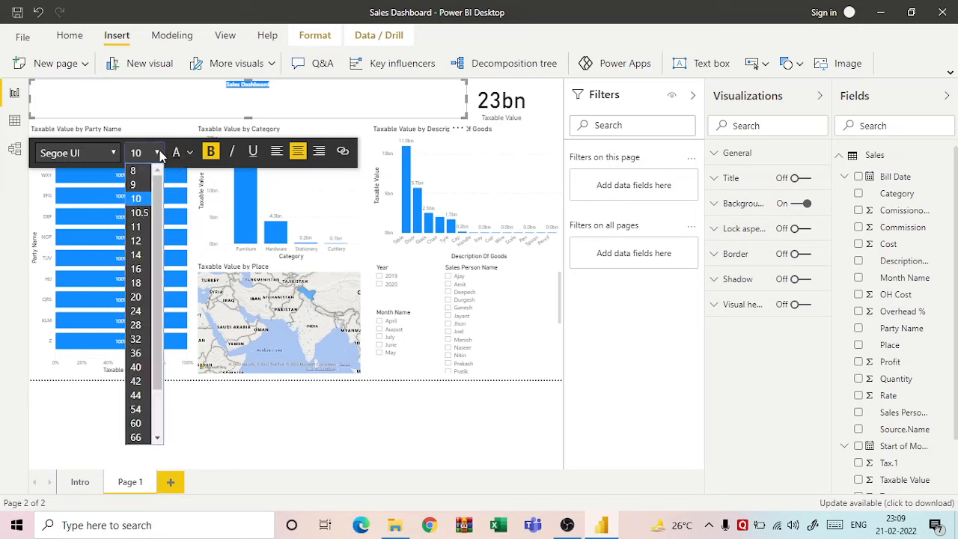
click(139, 326)
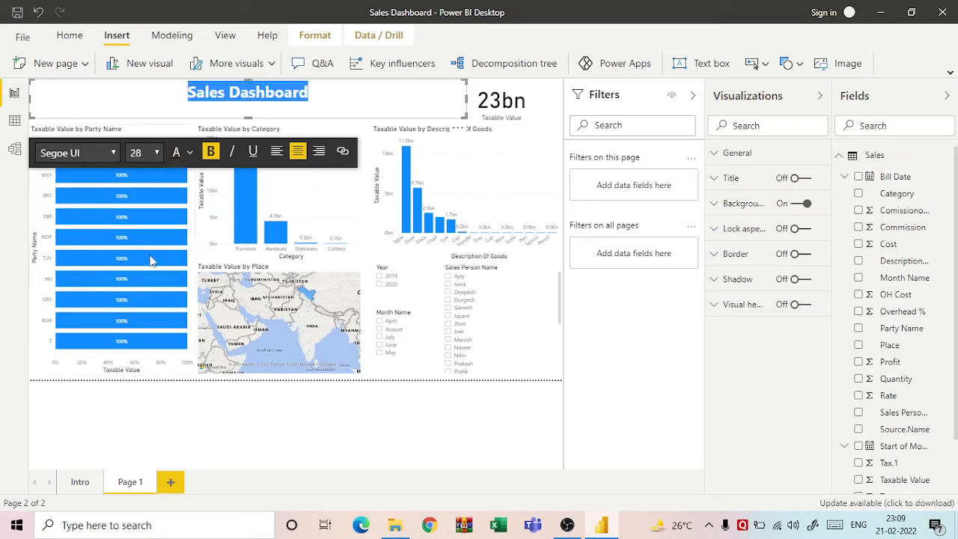
click(156, 152)
click(144, 326)
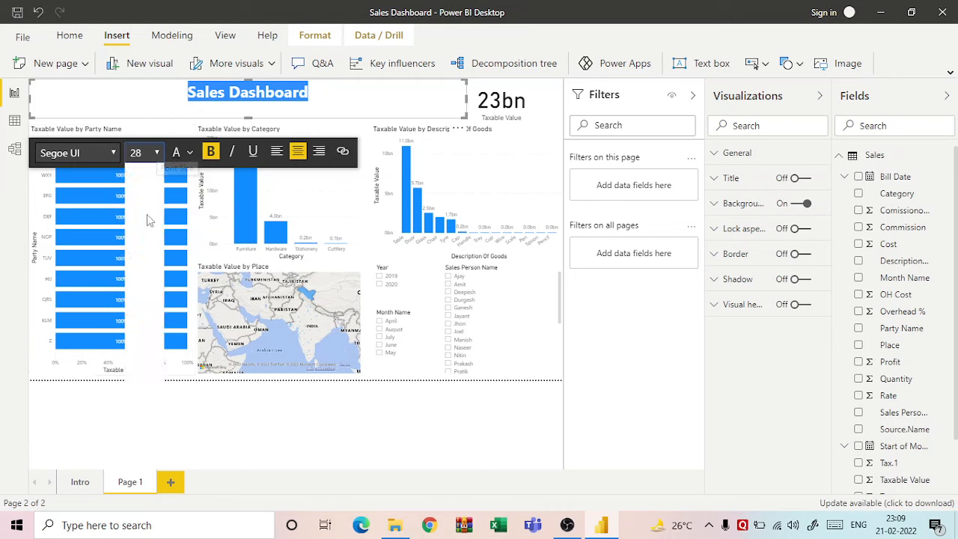
click(148, 341)
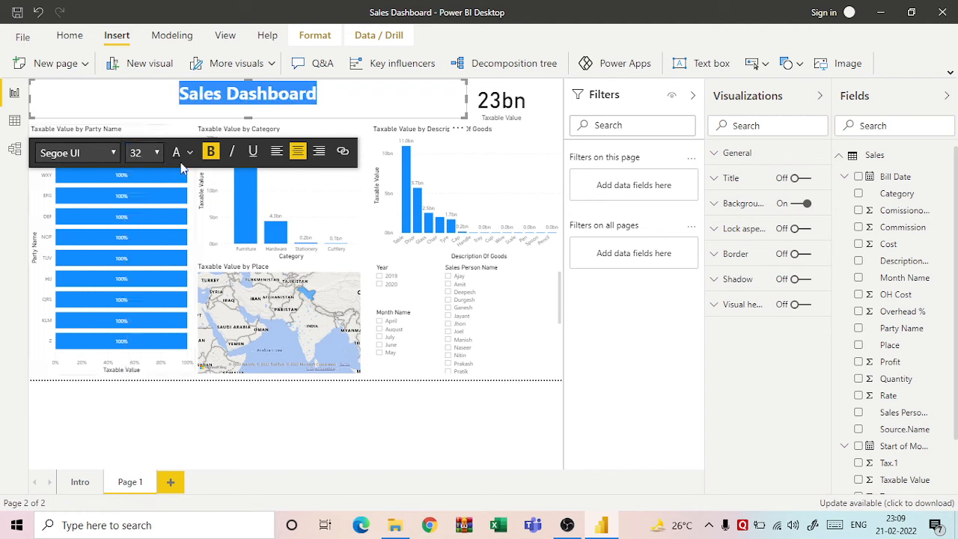
click(354, 100)
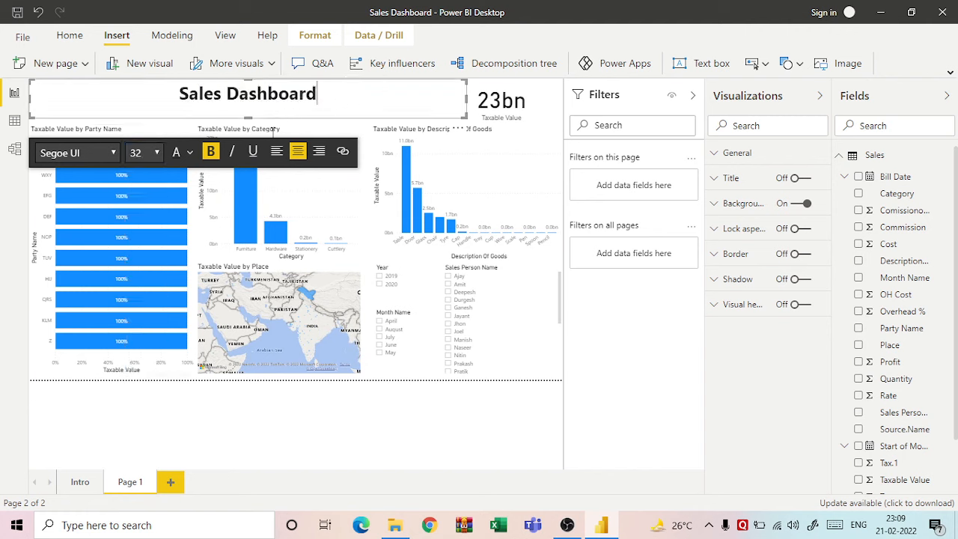
- Give the title text box a purple background
click(192, 153)
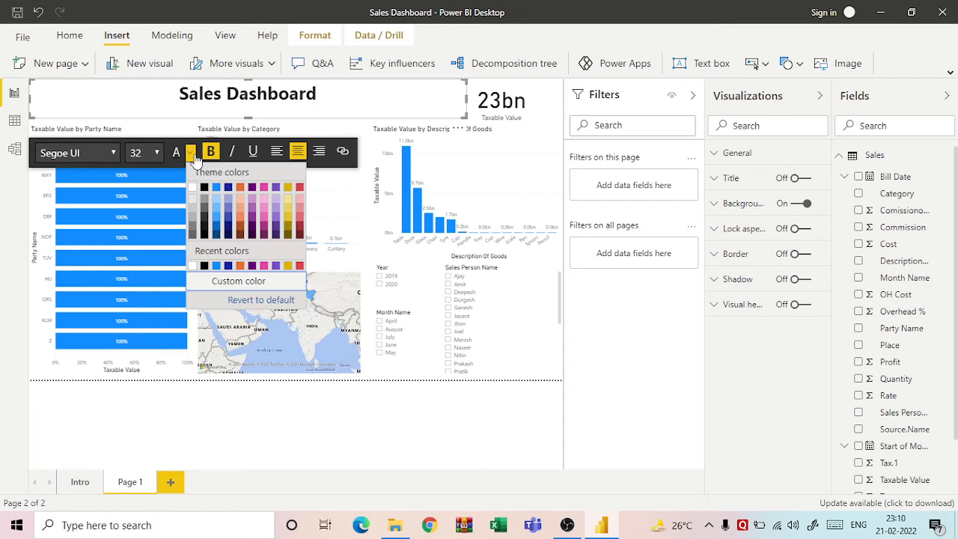
click(711, 205)
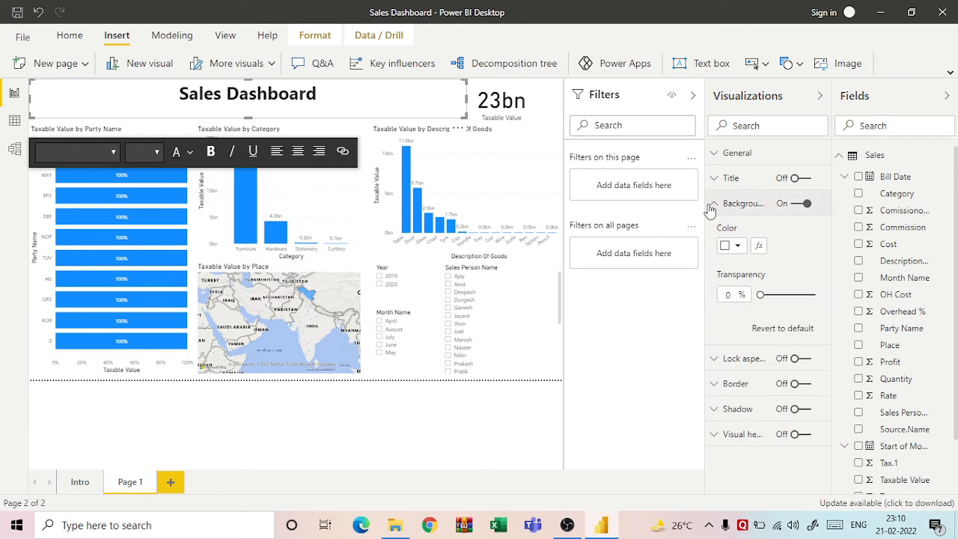
click(738, 247)
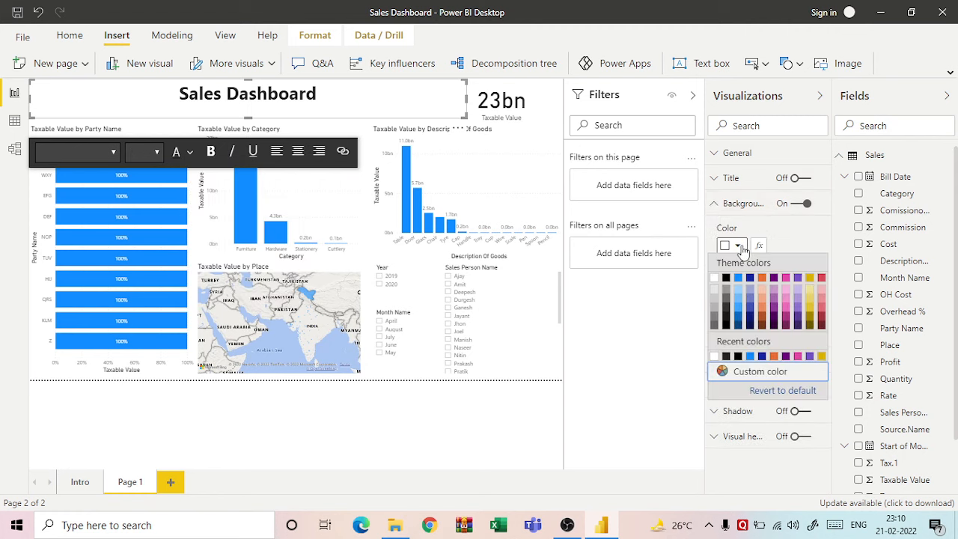
click(810, 357)
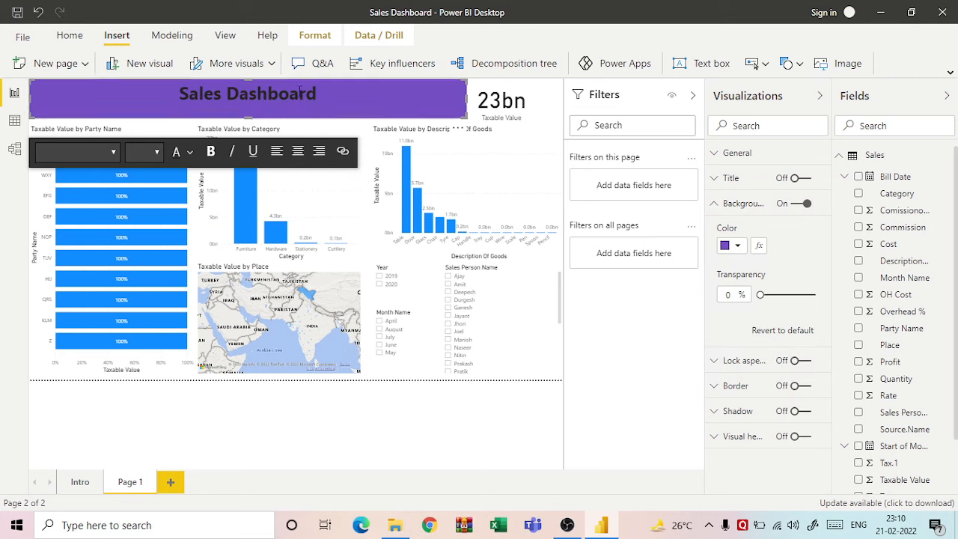
- Change the "Sales Dashboard" title text's font color to white
click(191, 152)
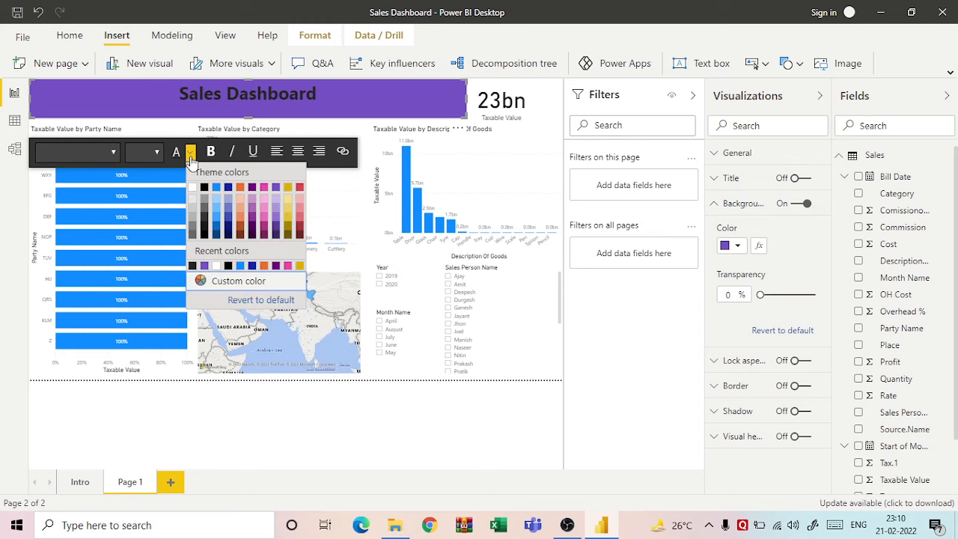
click(195, 190)
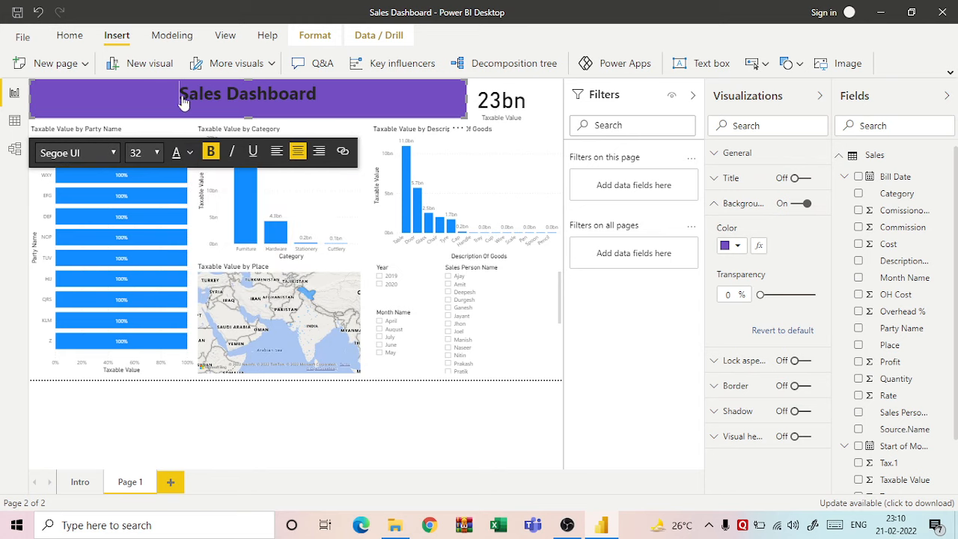
drag(182, 93, 332, 110)
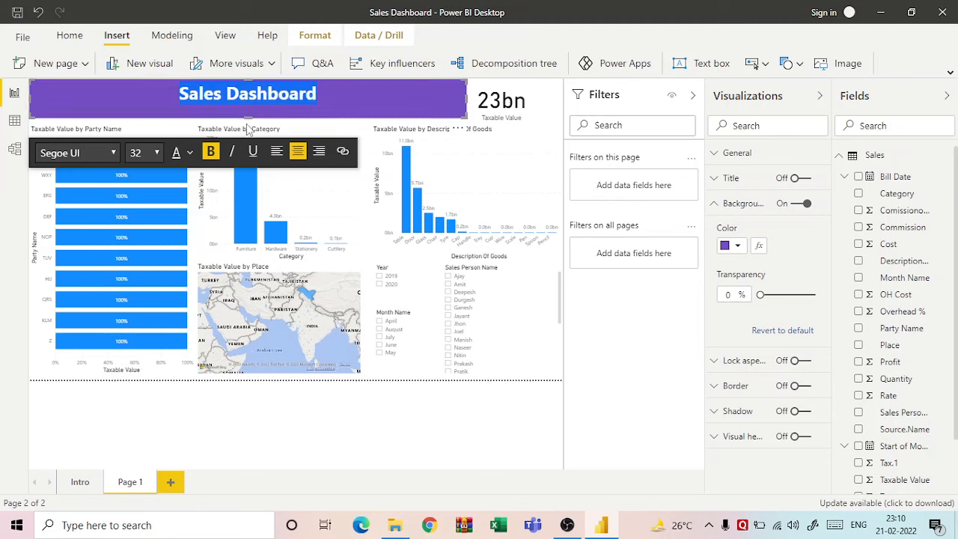
click(158, 153)
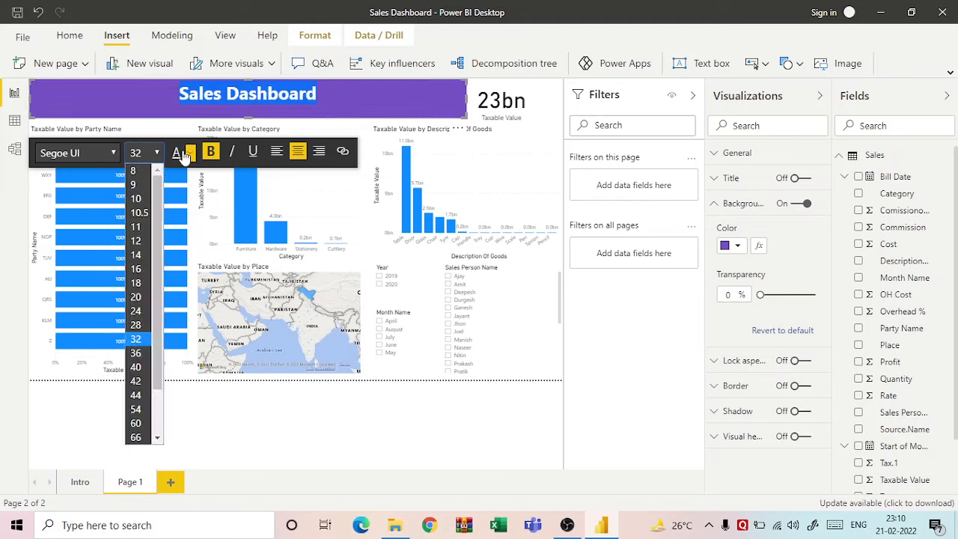
click(176, 152)
click(354, 89)
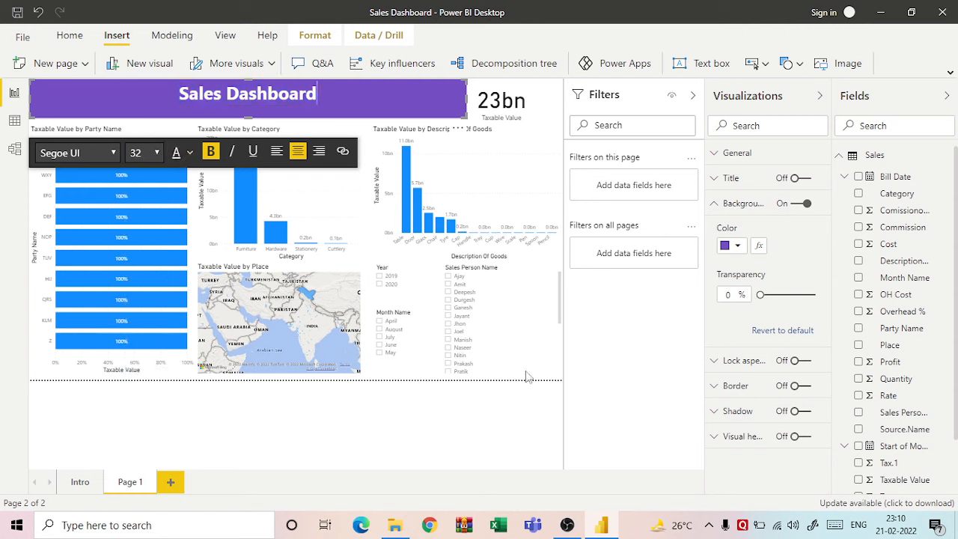
- Collapse the Filters, Visualizations and Fields panes and shorten the Taxable Value card to match the title banner's height
click(549, 96)
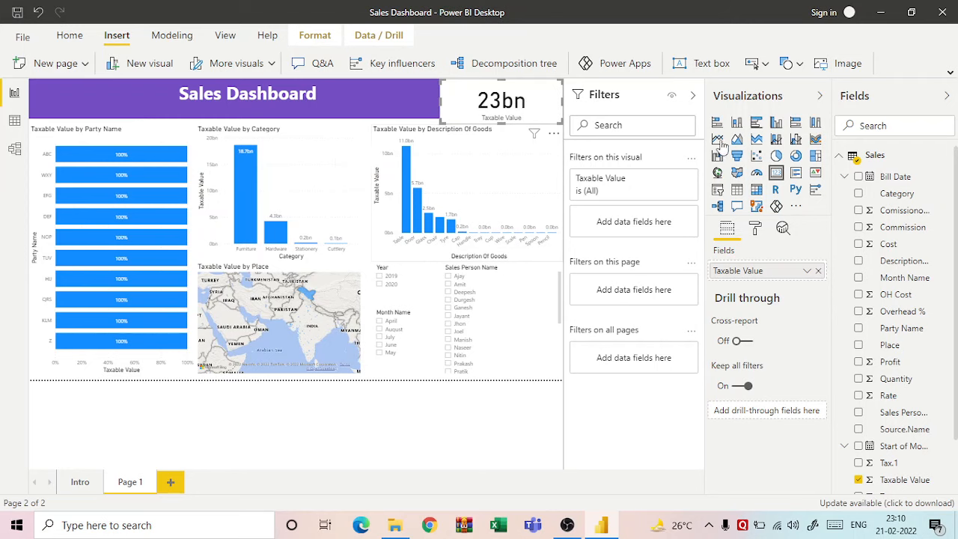
click(692, 97)
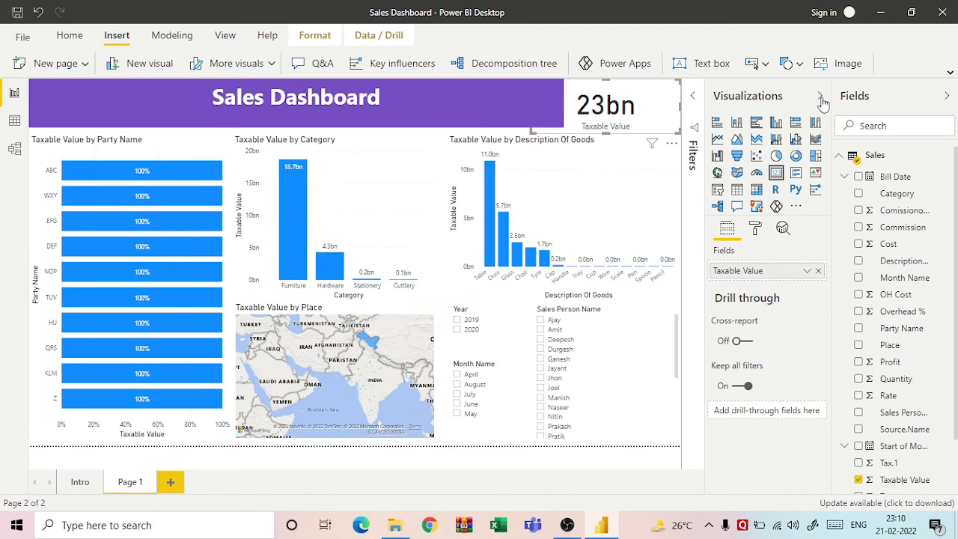
click(819, 96)
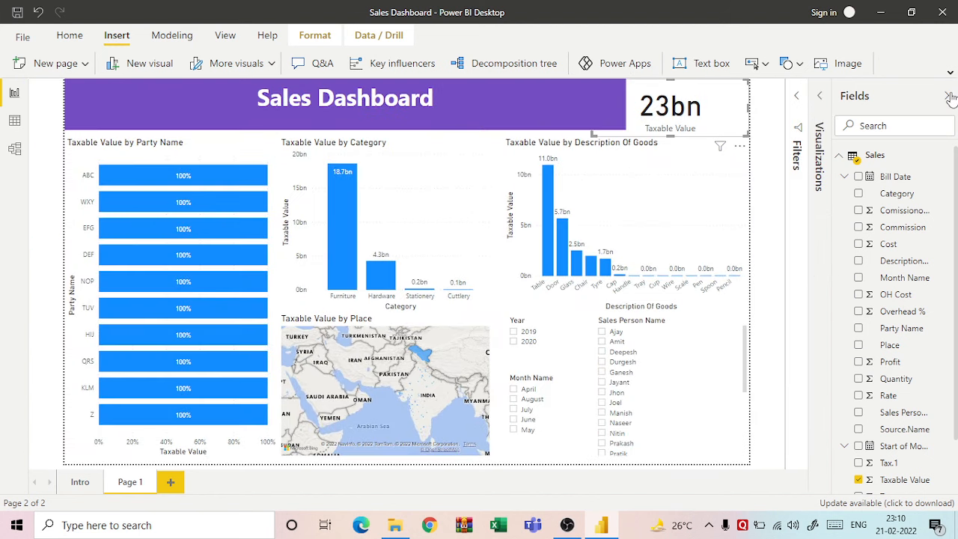
click(948, 97)
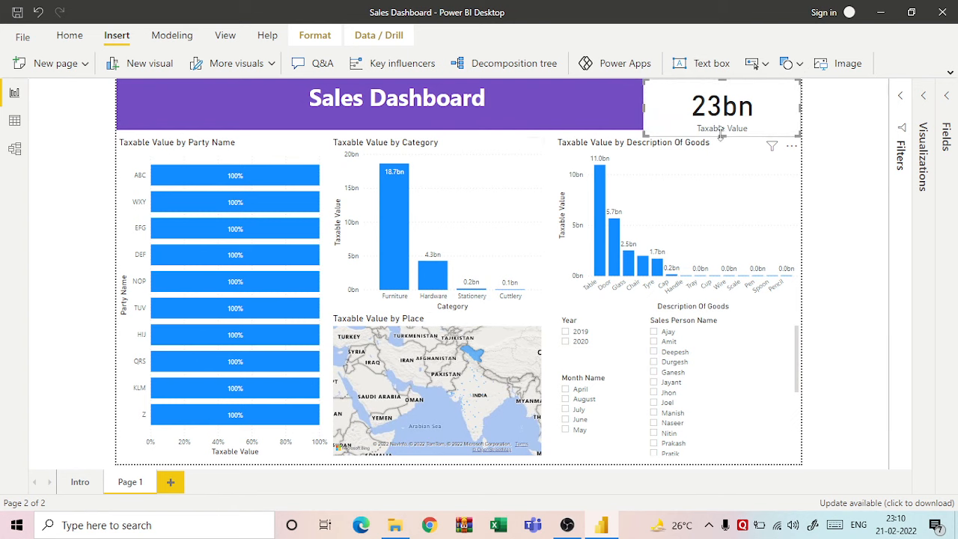
drag(722, 132, 722, 125)
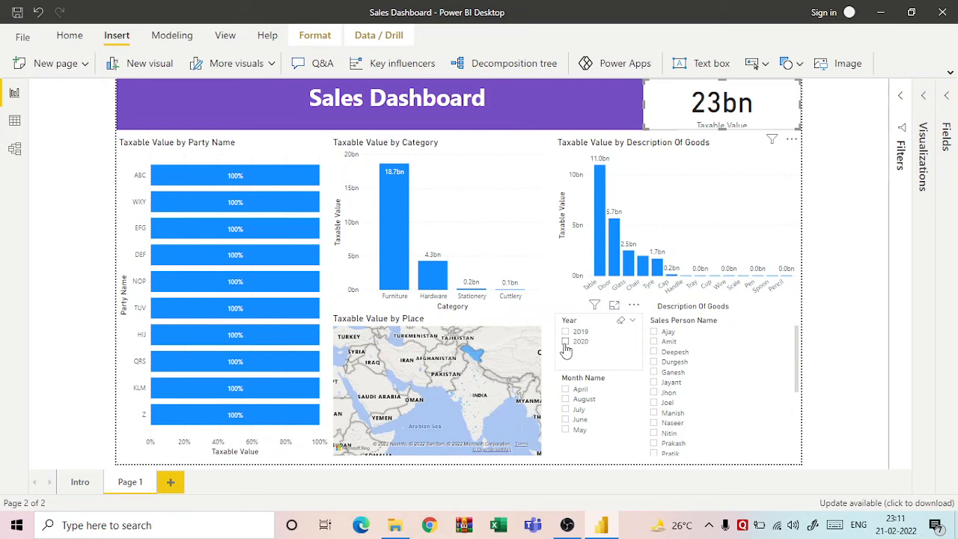
- Test the slicers by filtering the report to 2020, 2019 and a single salesperson within 2019, clearing the salesperson filter again
click(565, 343)
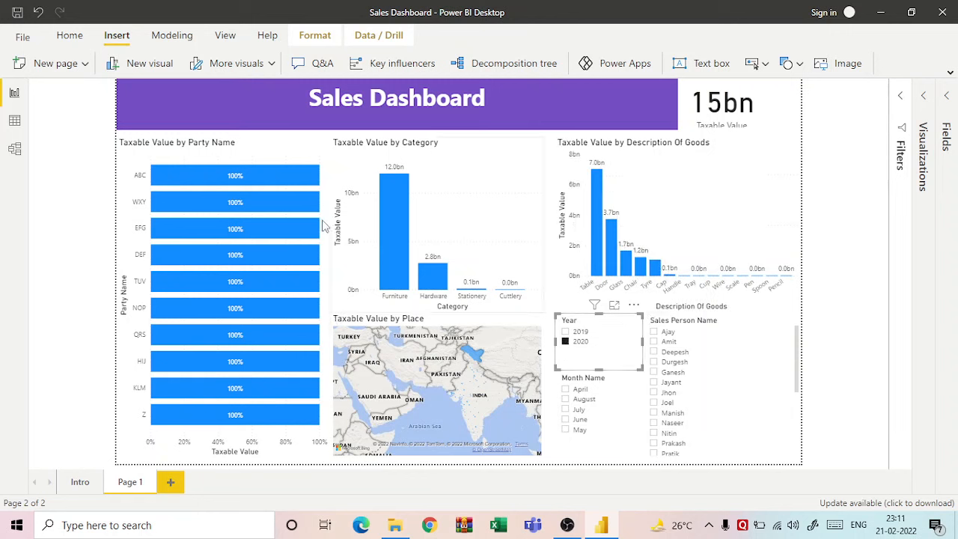
click(566, 336)
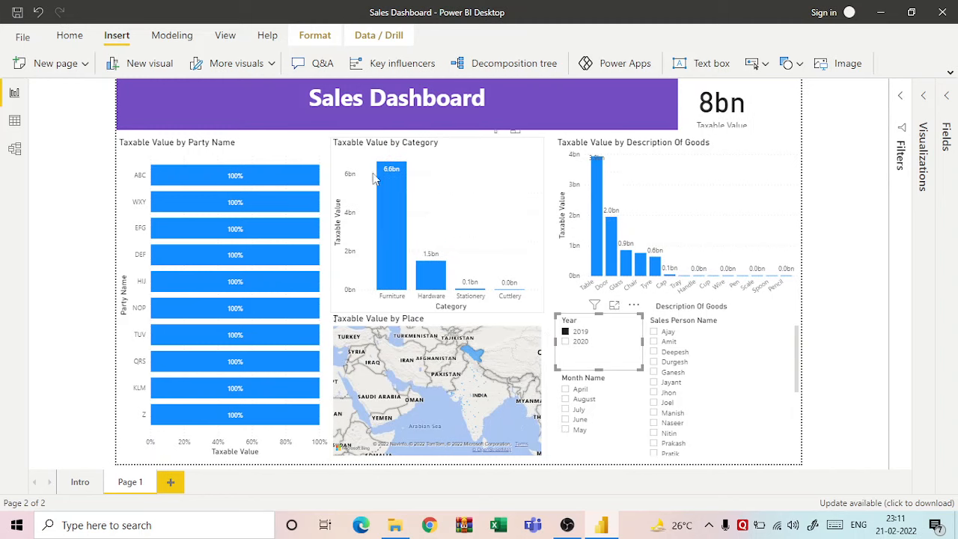
click(680, 356)
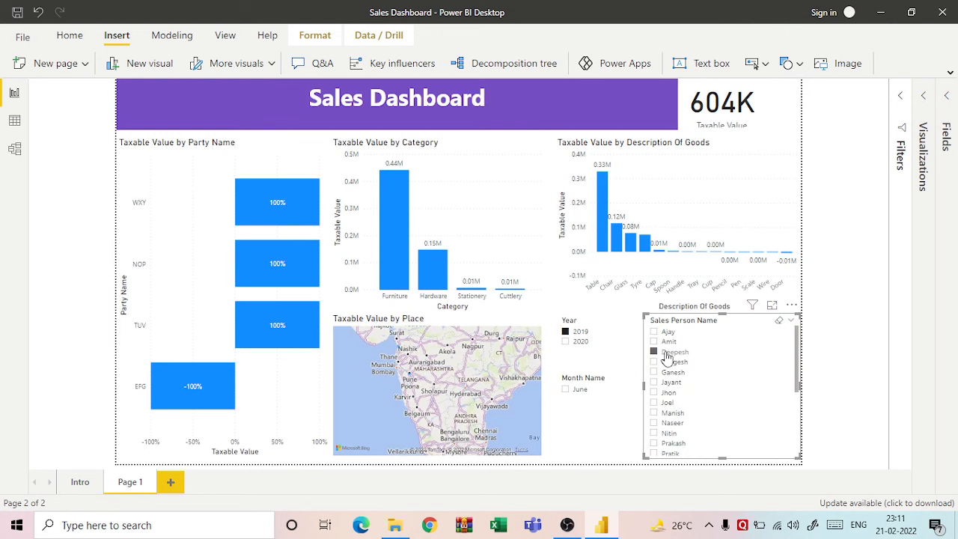
click(666, 358)
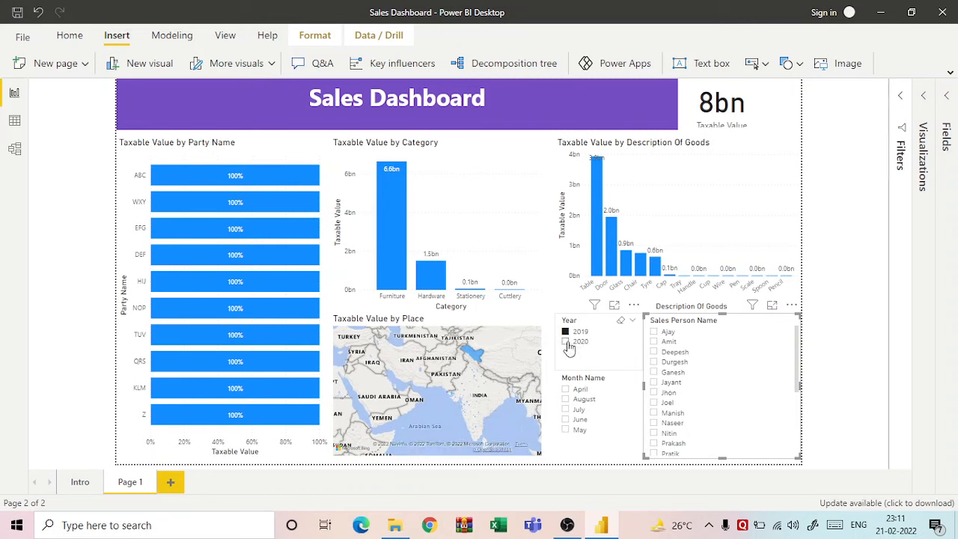
- Filter the report to May of both 2019 and 2020 and highlight Furniture in the Category chart
click(566, 343)
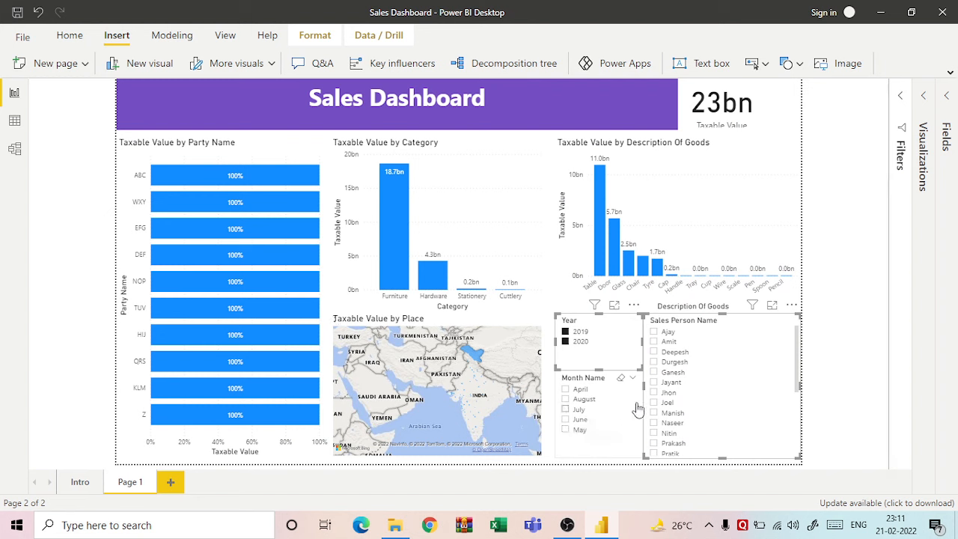
click(565, 431)
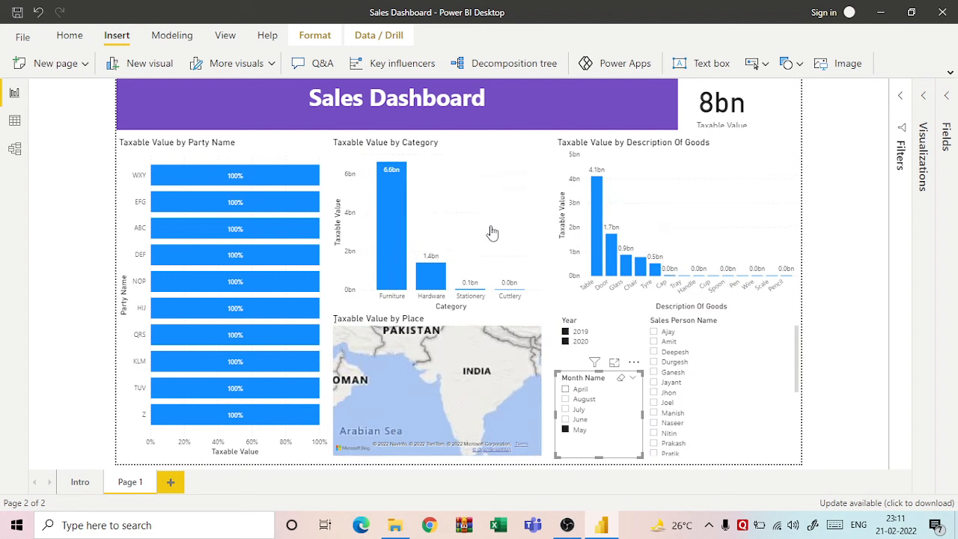
click(395, 207)
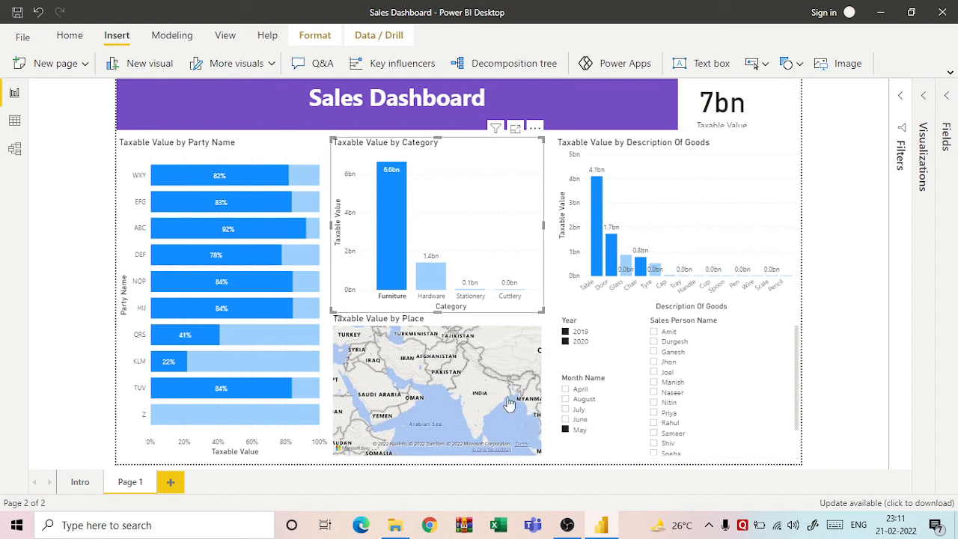
- Rename the report page "Page 1" as "Overview"
double_click(142, 483)
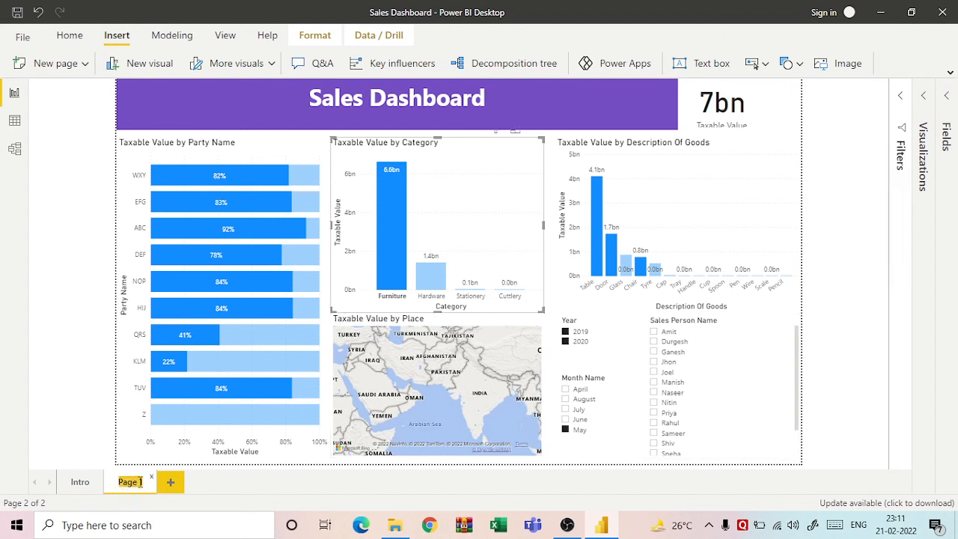
text(Over)
key(Return)
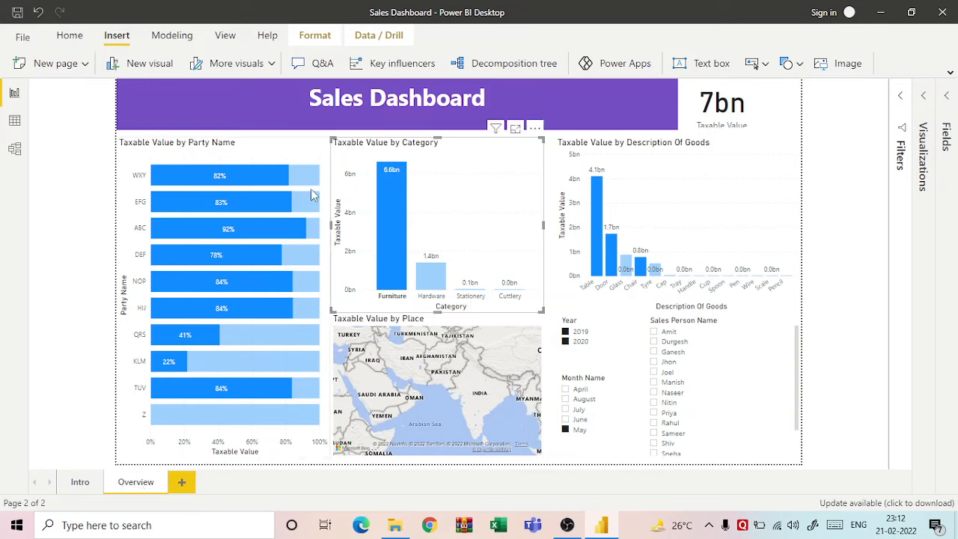